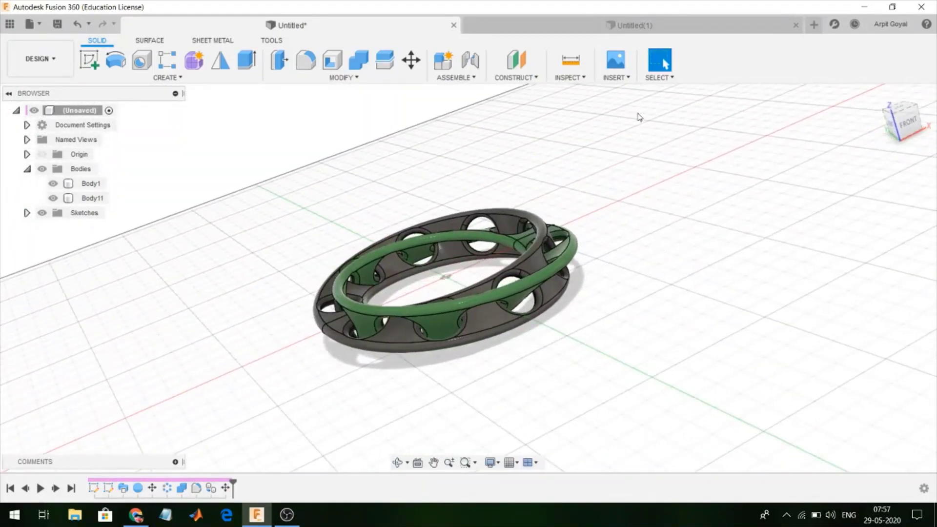
Switch to the empty Untitled(1) design.
click(594, 29)
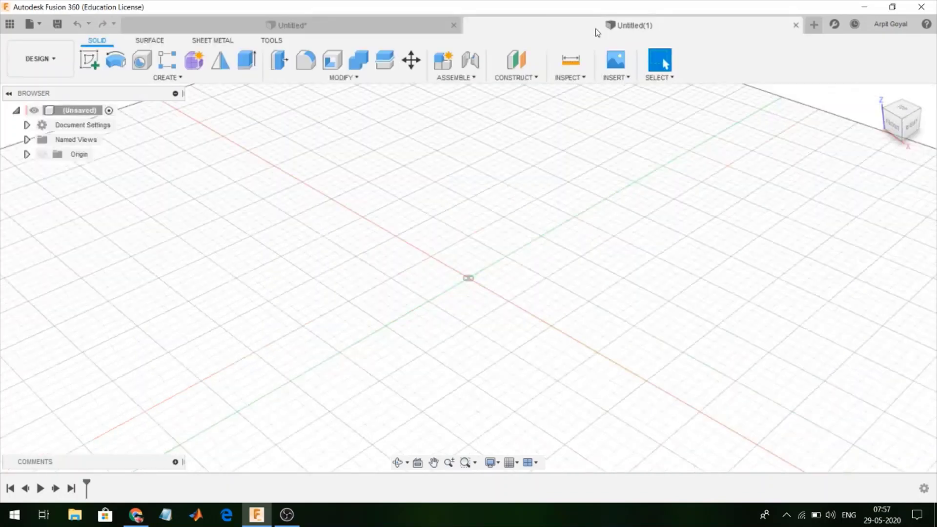
click(89, 61)
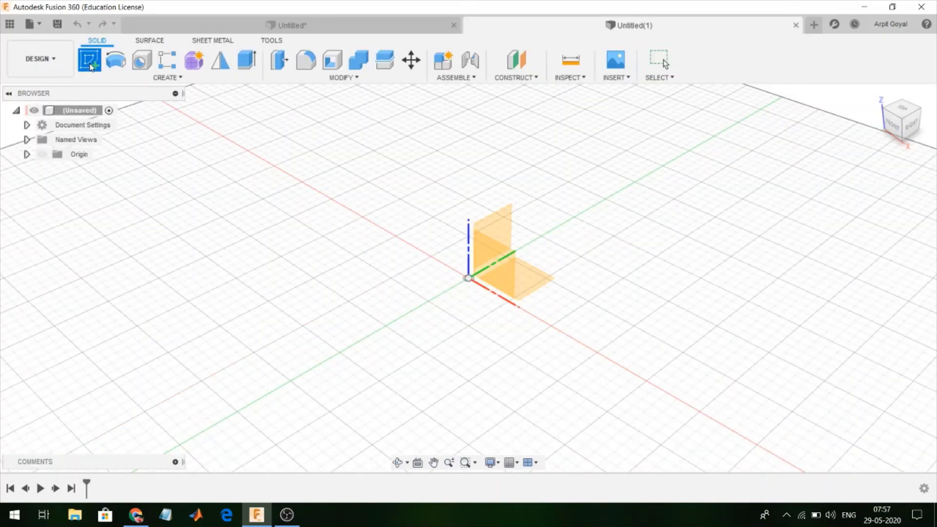
click(507, 261)
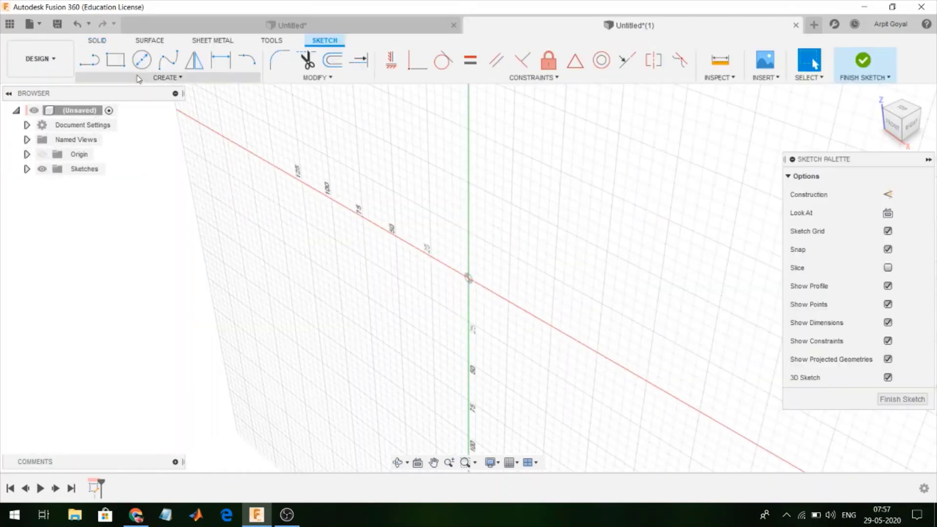
click(141, 59)
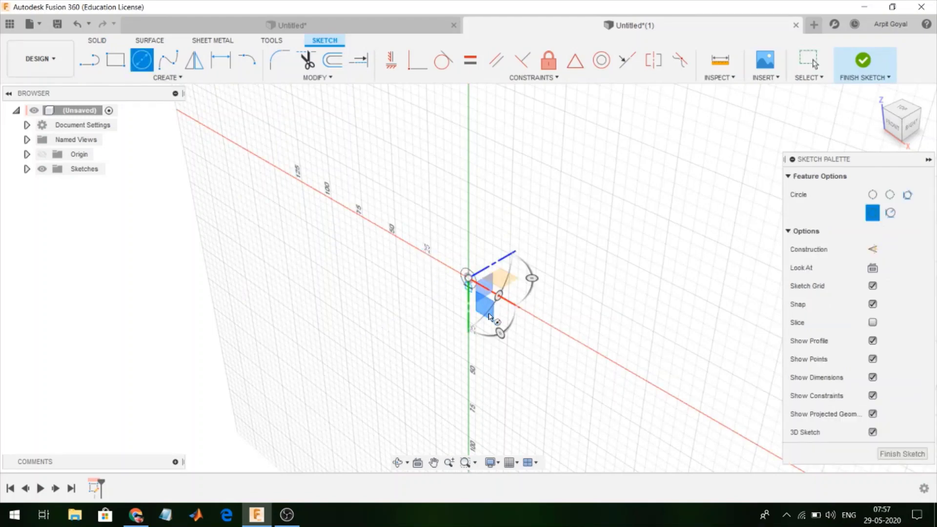
click(469, 279)
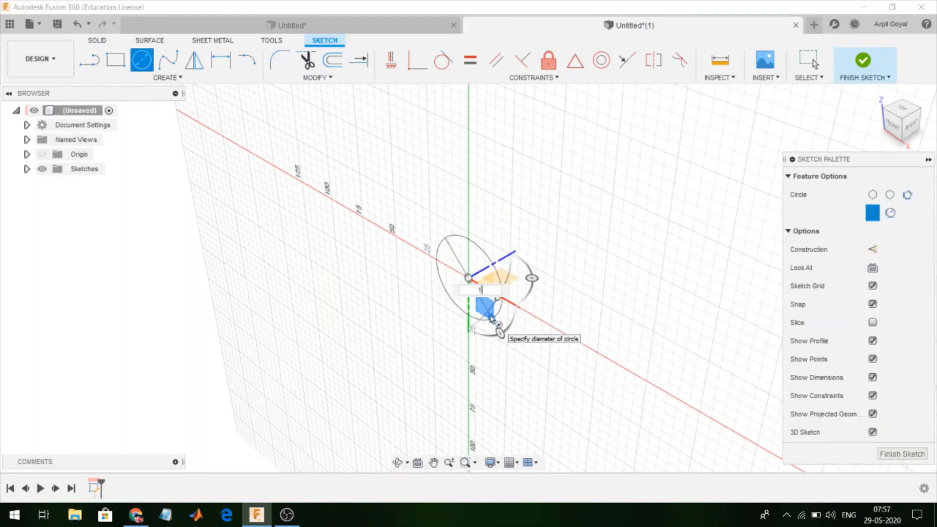
text(1)
key(Tab)
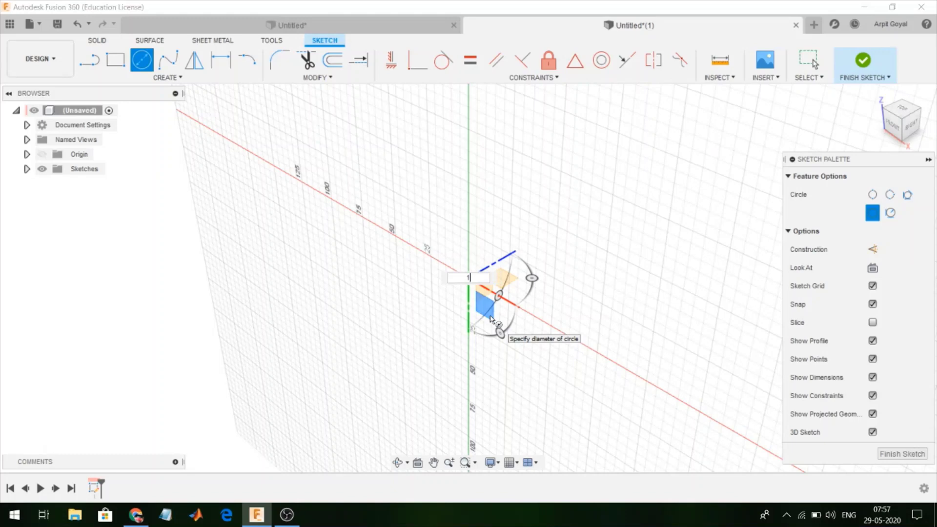
key(ctrl+z)
key(ctrl+z)
key(ctrl+z)
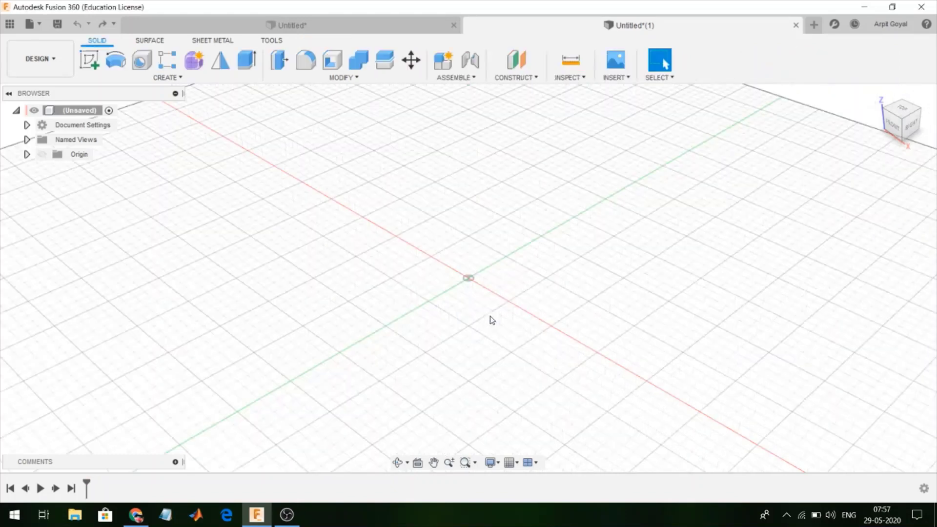
Sketch a 100 mm diameter circle centred on the origin on the horizontal XY plane, and finish the sketch.
click(90, 59)
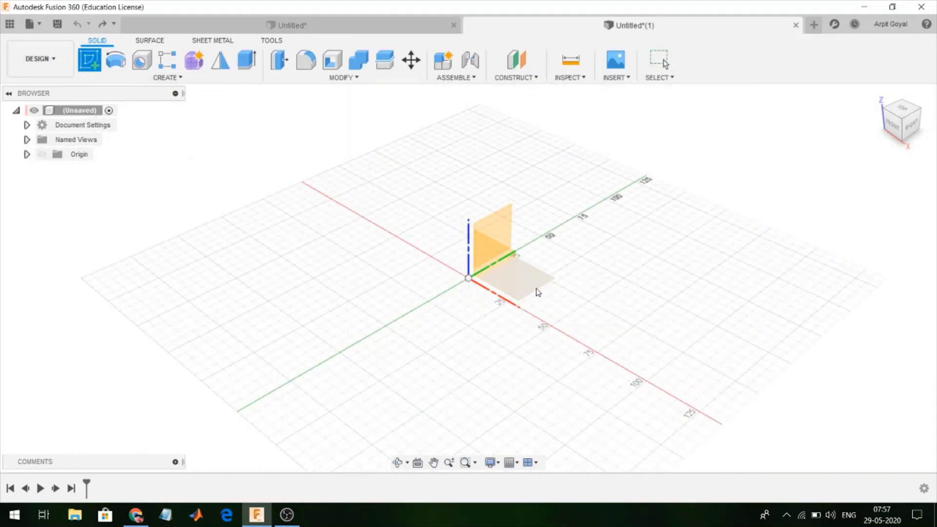
click(515, 300)
key(c)
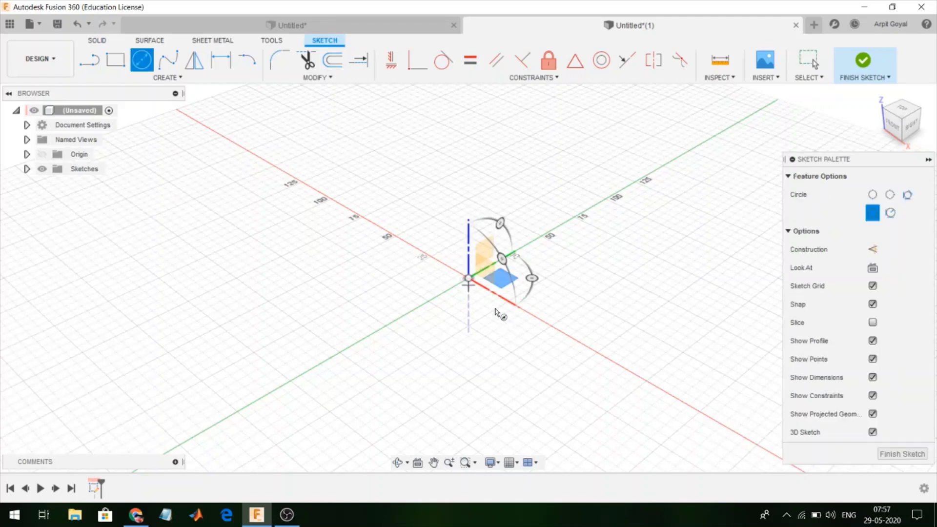
click(466, 293)
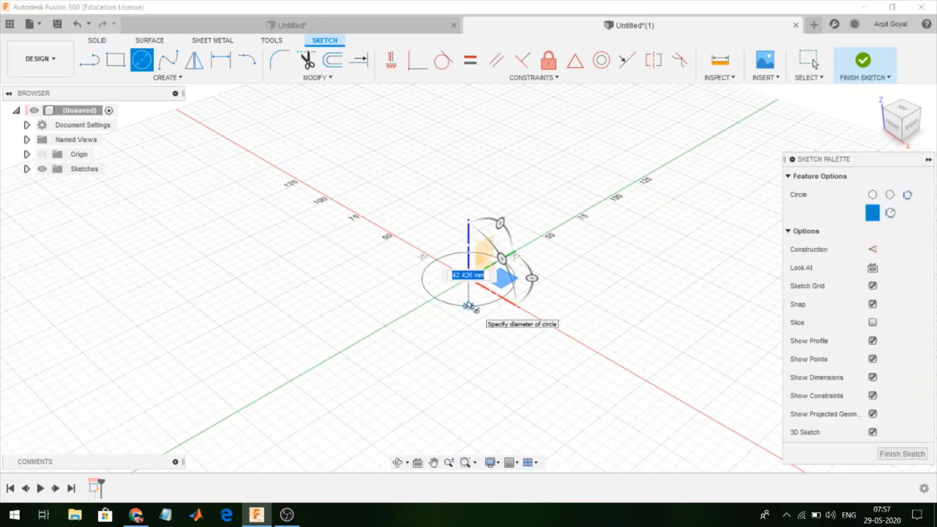
text(100)
key(Return)
key(Escape)
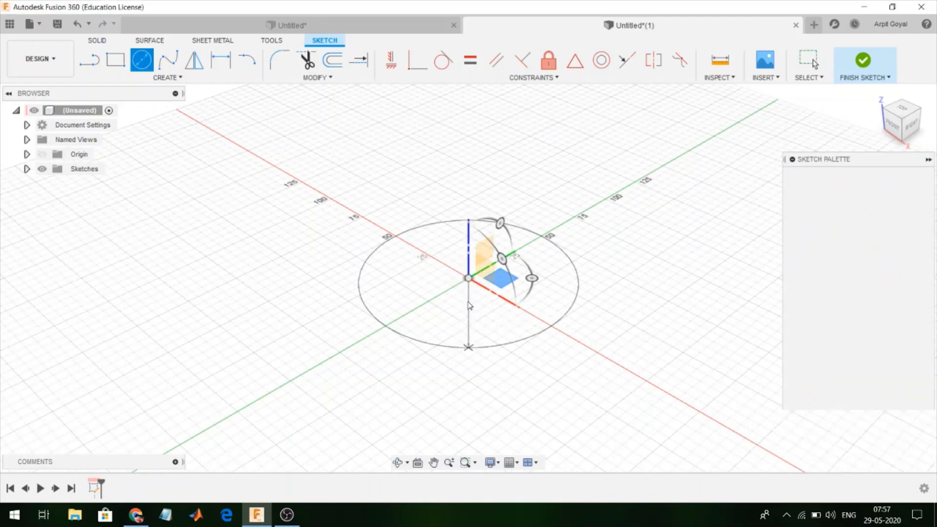
click(869, 68)
Start a new sketch on the vertical XZ plane and look at it from the front.
click(97, 62)
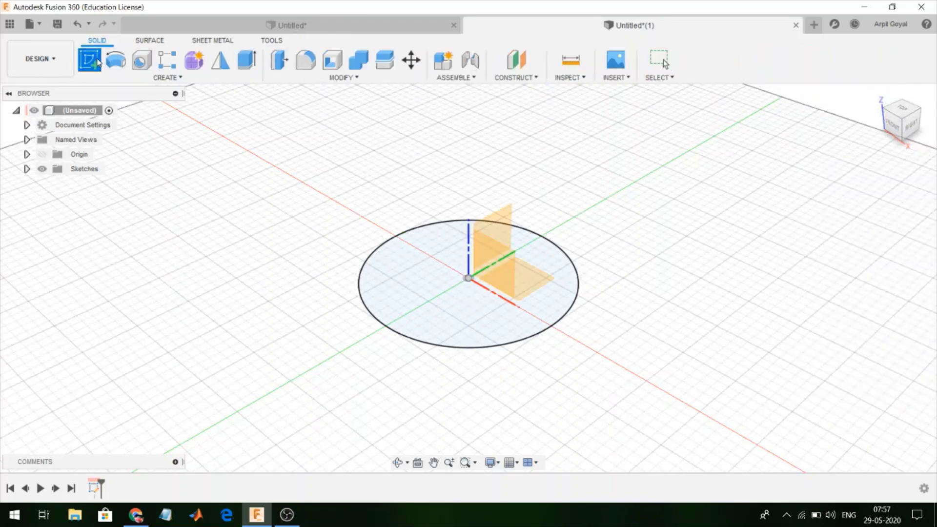
click(472, 272)
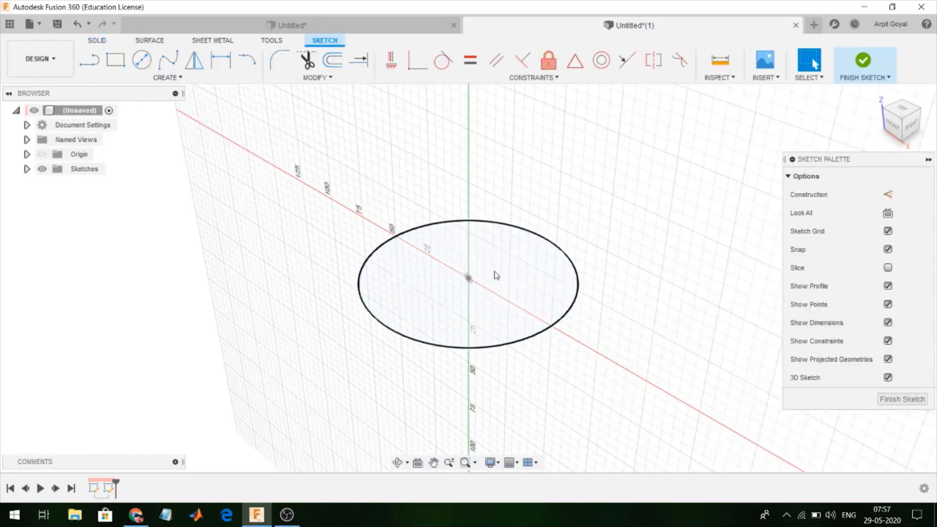
click(893, 130)
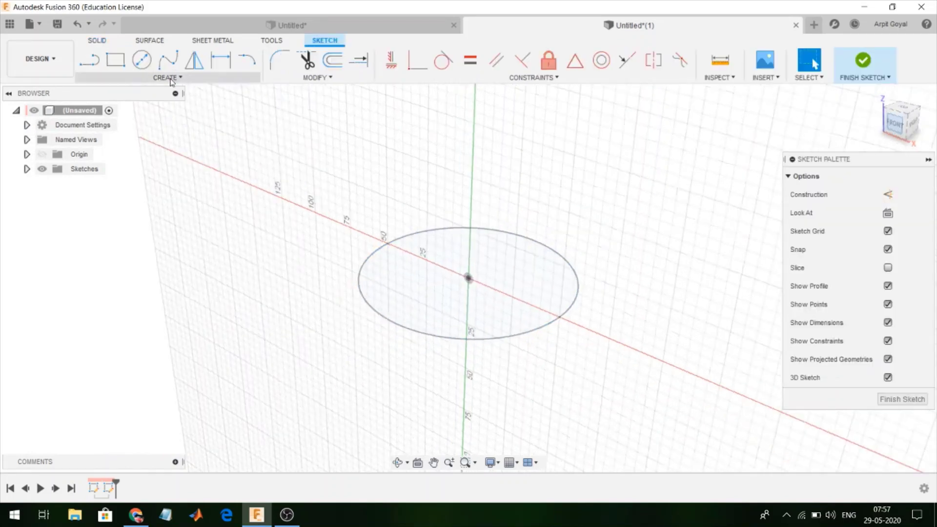
click(136, 81)
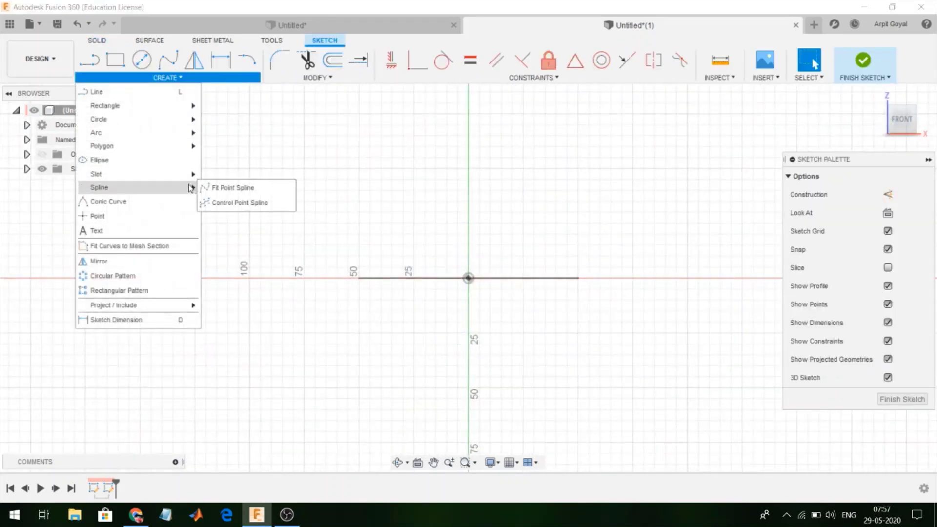
mouse_move(180, 174)
click(218, 191)
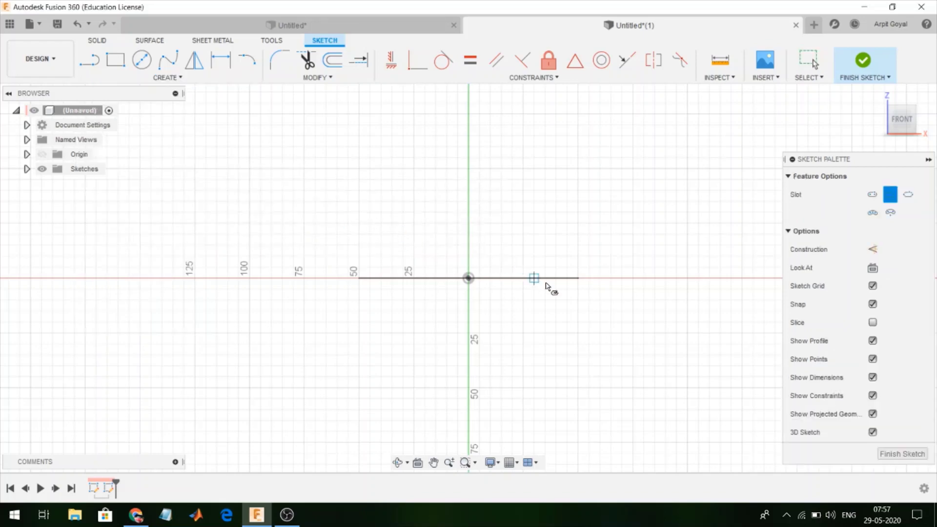
click(578, 278)
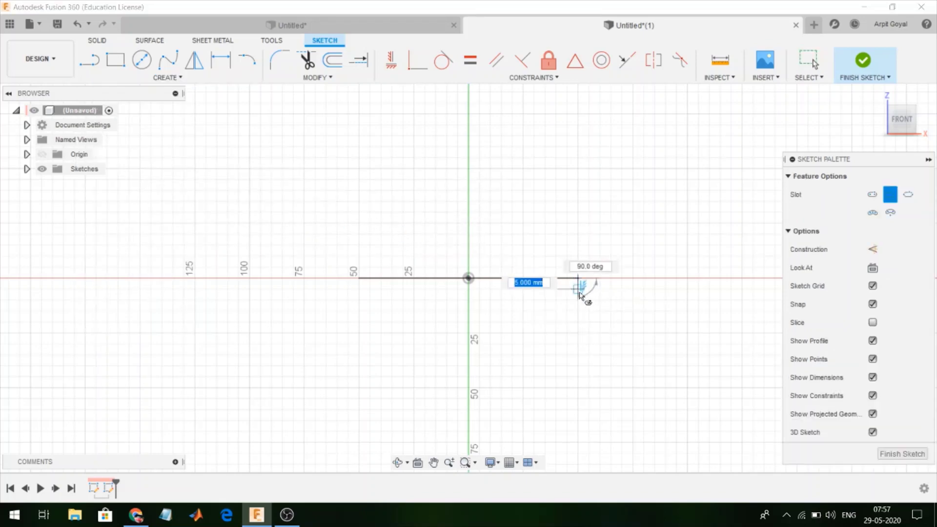
key(Escape)
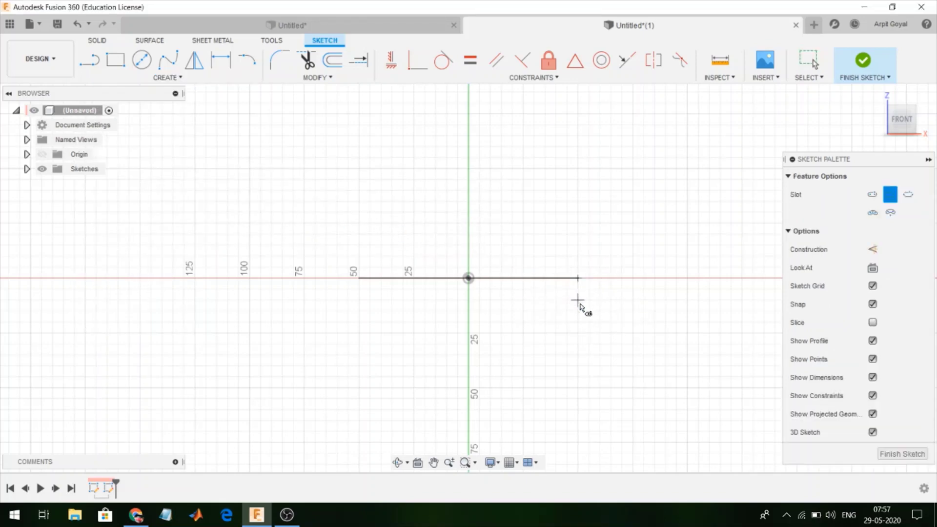
click(578, 300)
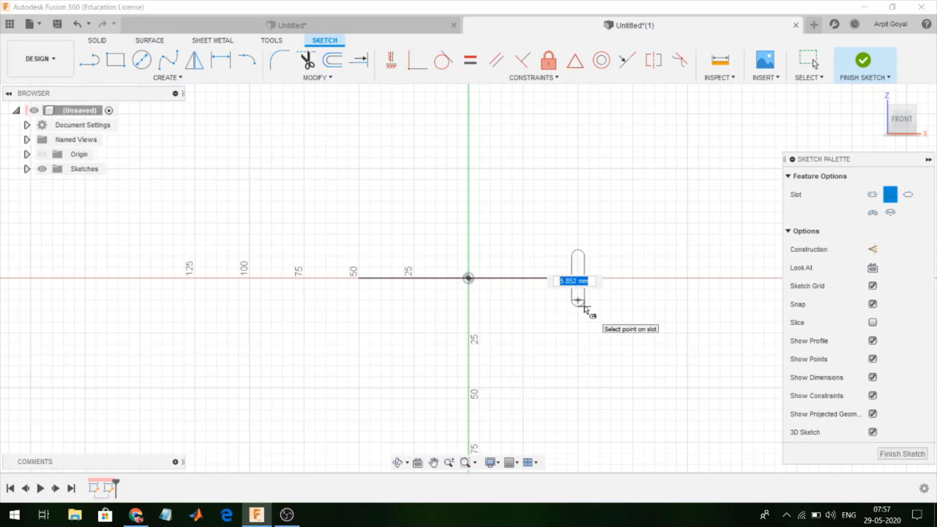
key(Escape)
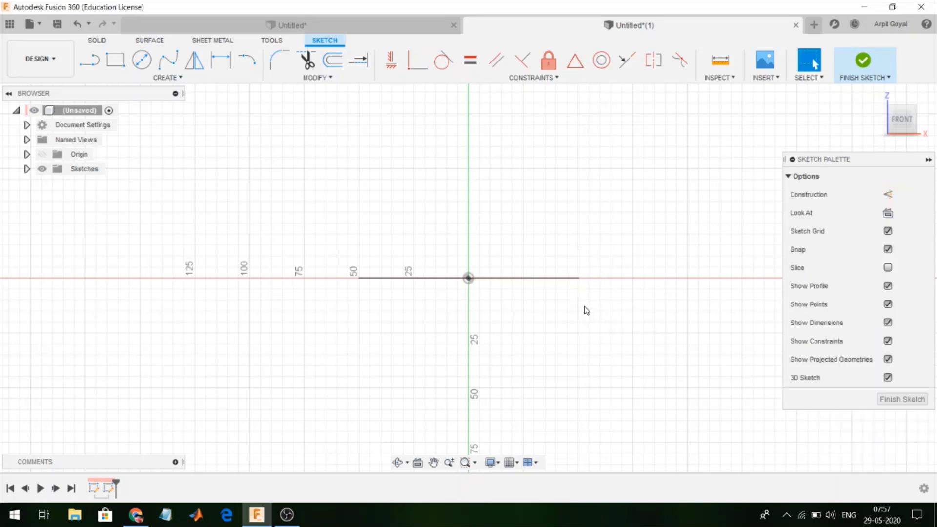
Sketch a vertical center point slot centred on the circle's +X edge, 15 mm from centre to arc centre and 5 mm wide, and finish the sketch.
click(137, 79)
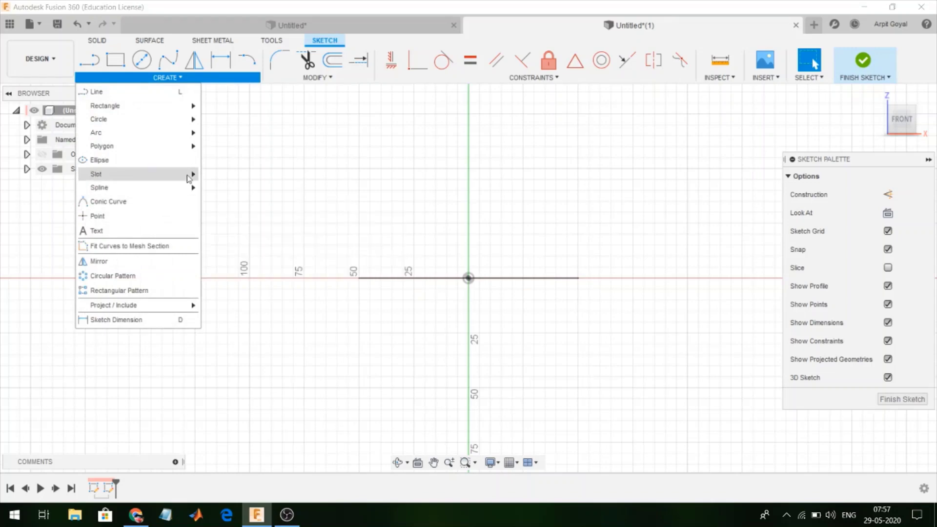
mouse_move(188, 175)
click(233, 204)
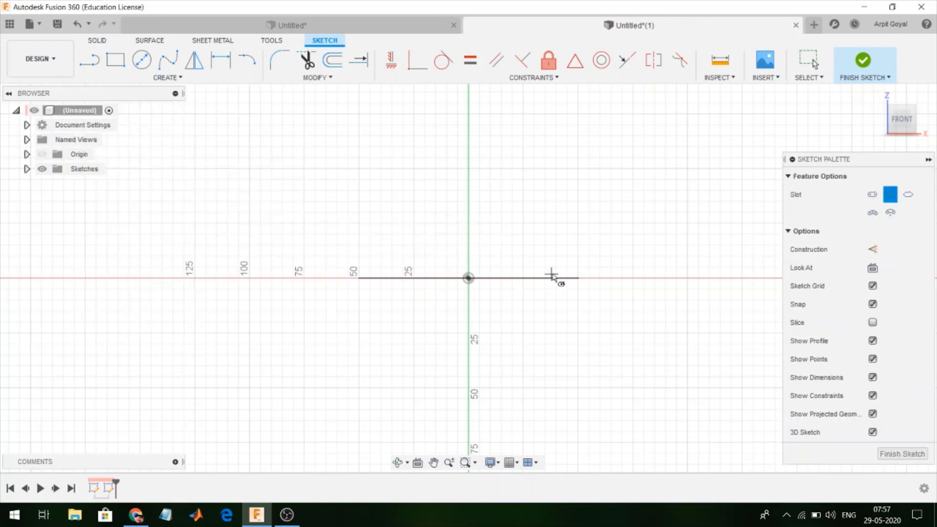
click(578, 279)
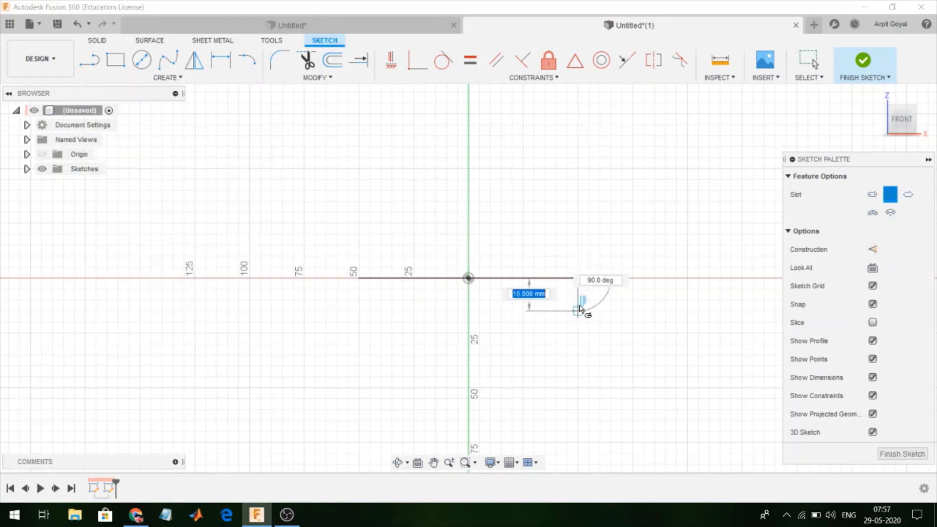
click(579, 310)
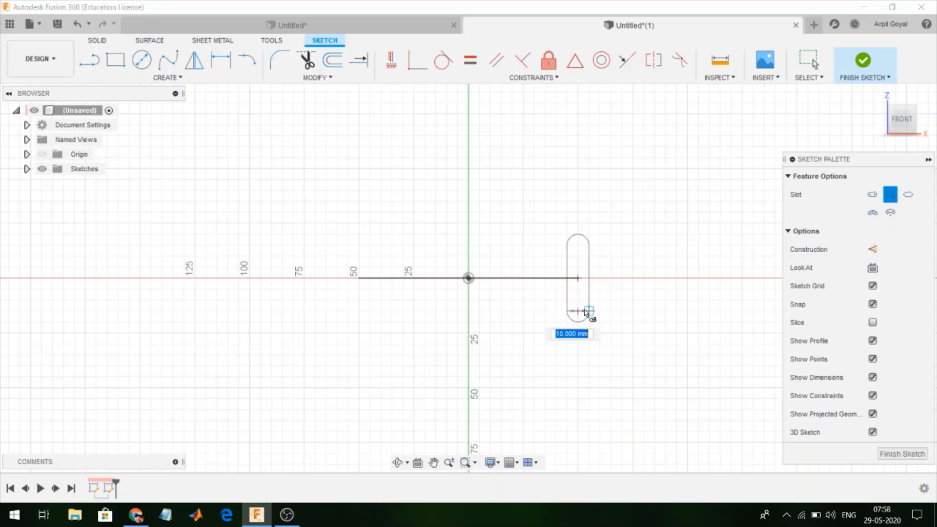
text(5)
key(Tab)
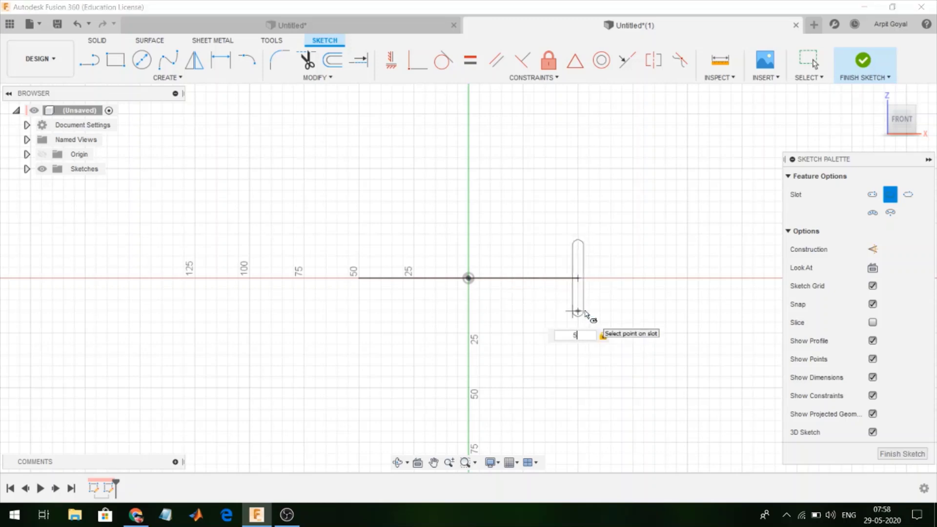
key(Return)
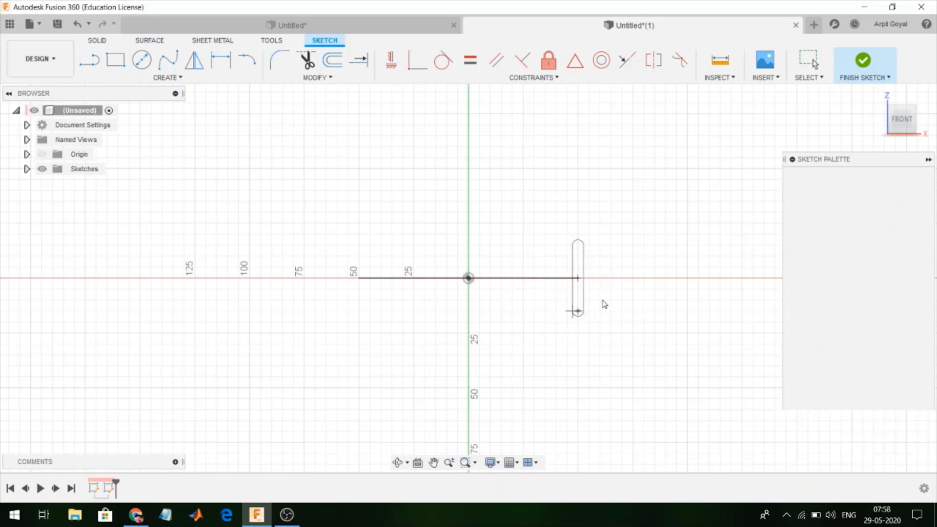
click(861, 62)
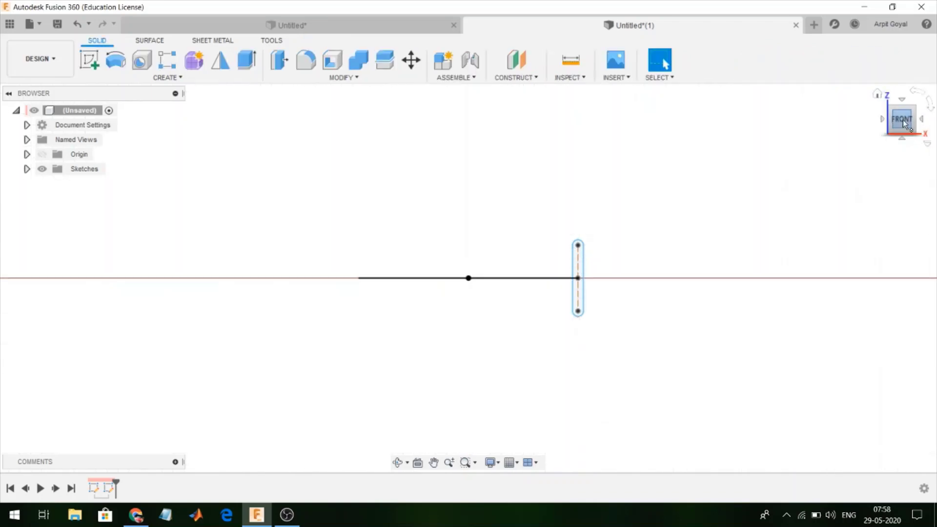
Sweep the slot profile along the circle as a new body with a 180 degree twist angle.
click(878, 96)
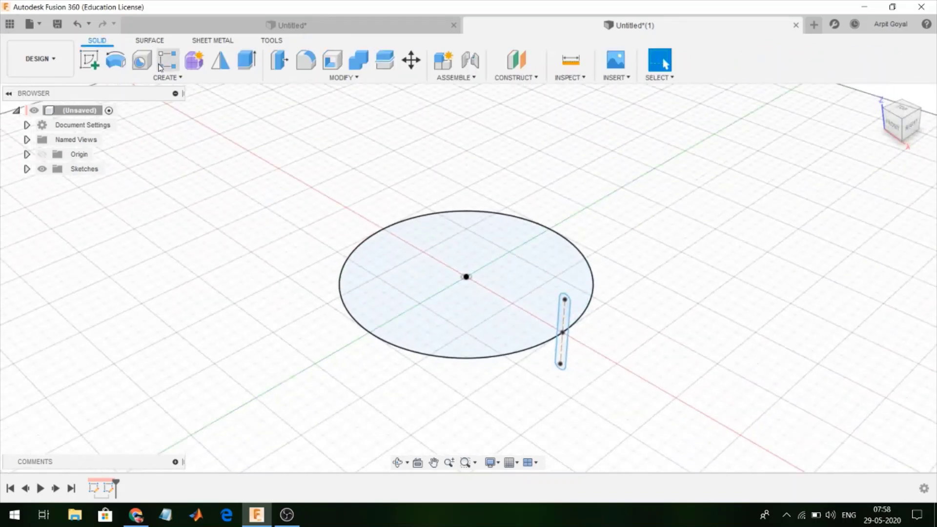
click(164, 77)
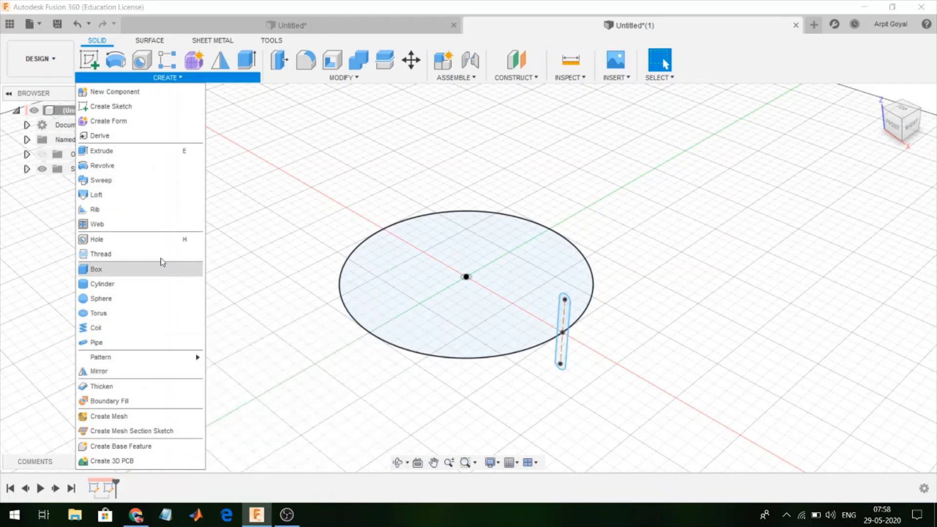
click(138, 180)
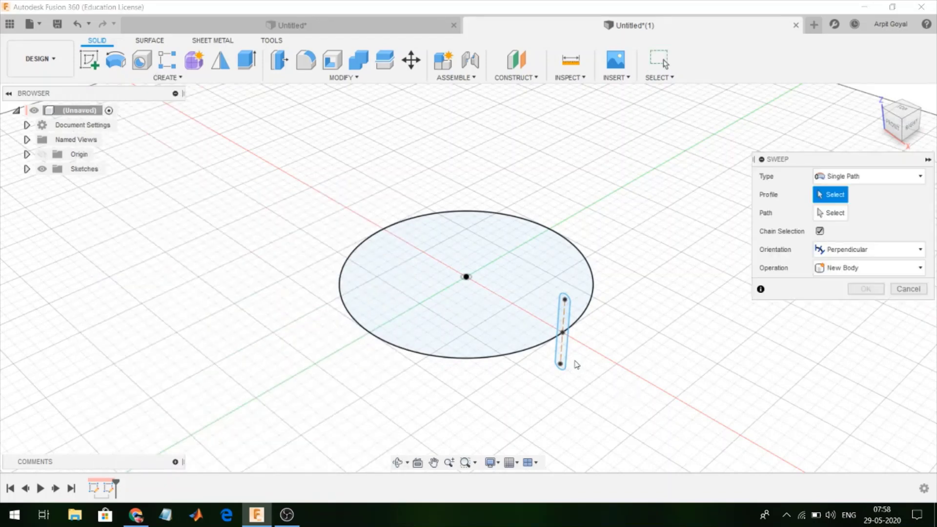
click(567, 359)
click(819, 215)
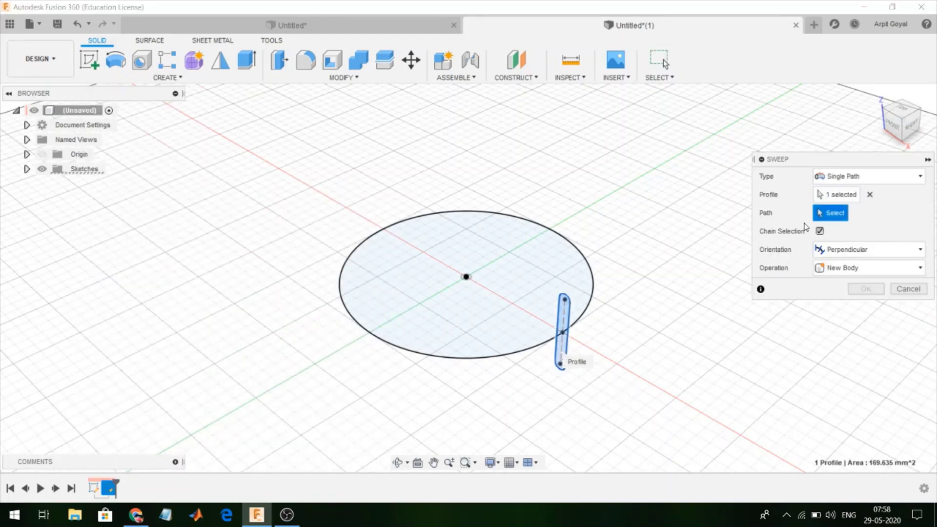
click(503, 355)
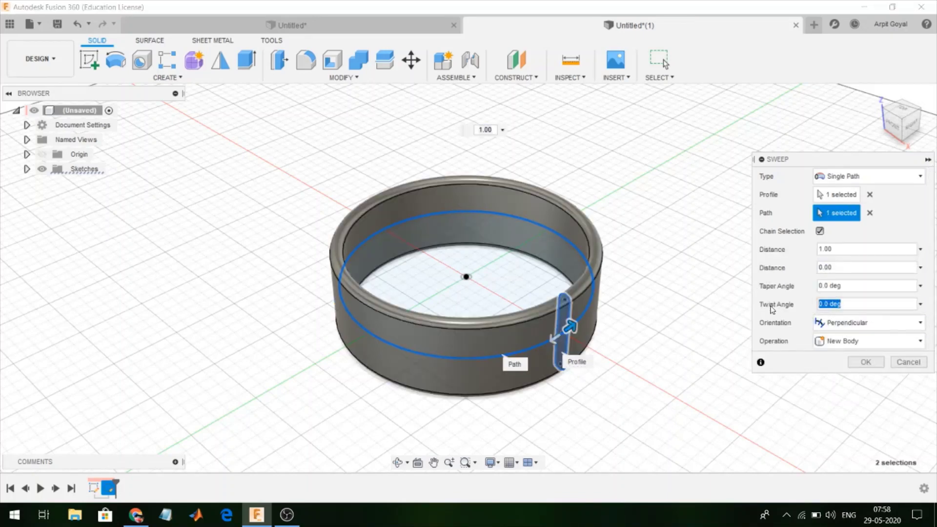
key(Return)
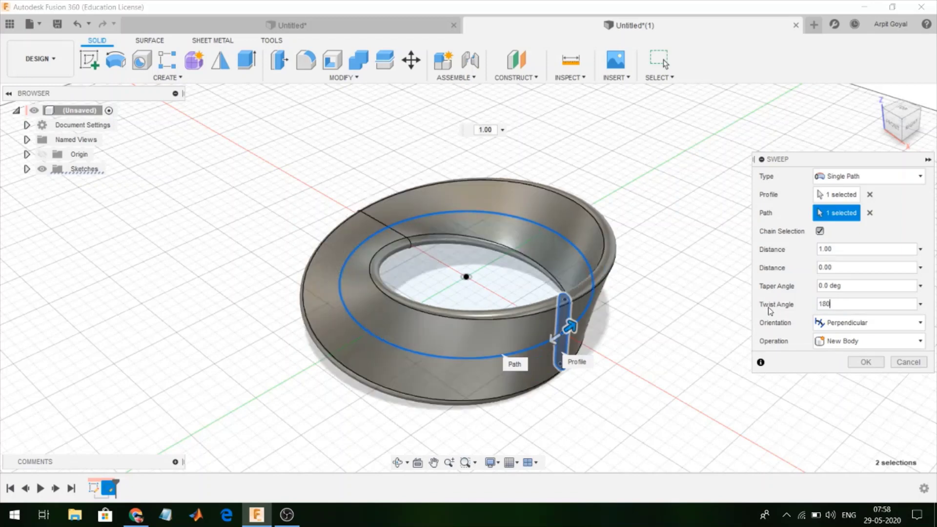
click(864, 362)
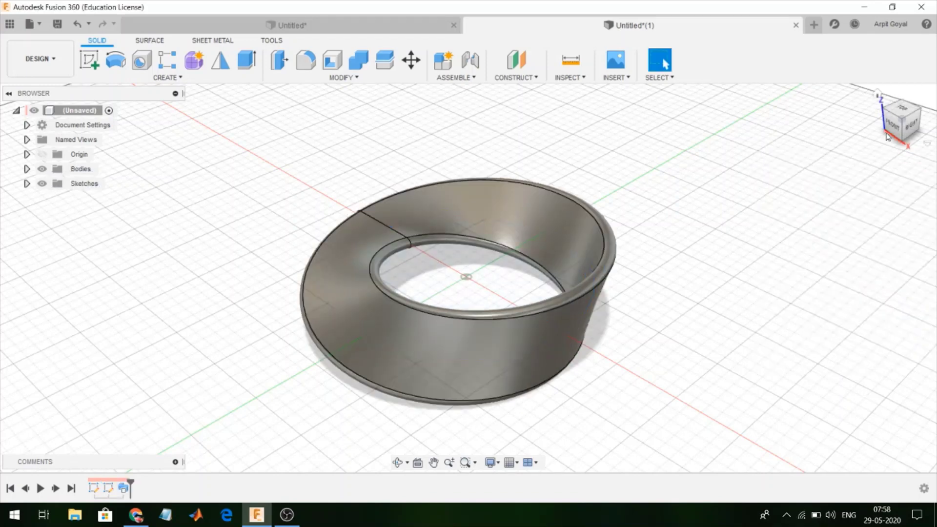
shift+middle_drag(903, 130, 898, 127)
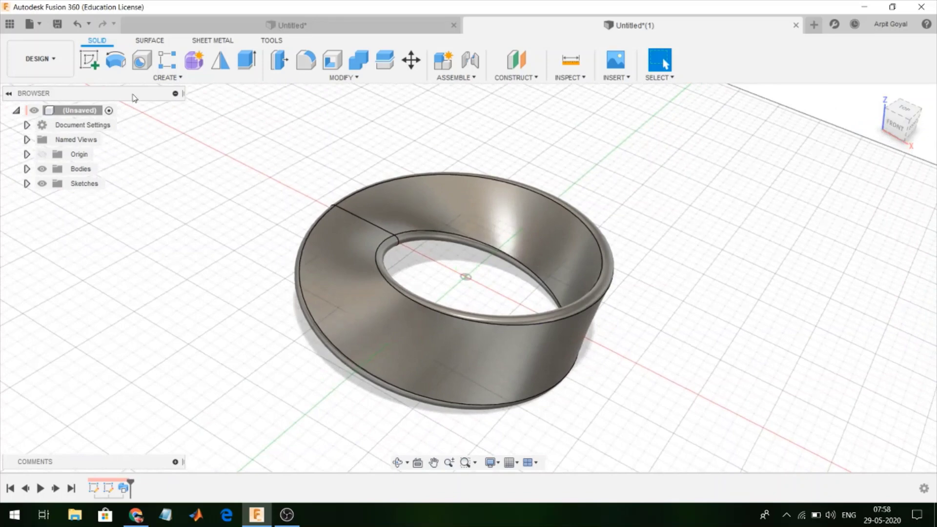
Create an 18 mm diameter sphere centred on the origin as a new body.
click(155, 80)
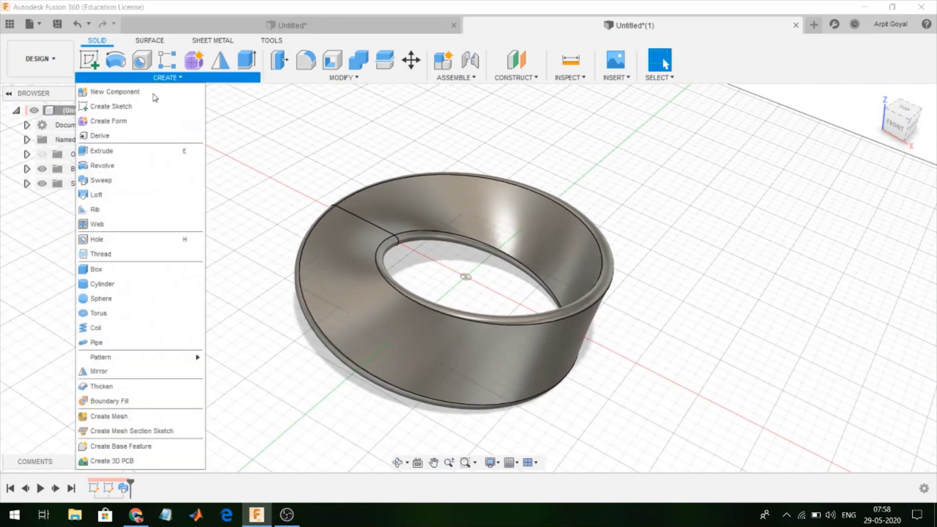
click(118, 300)
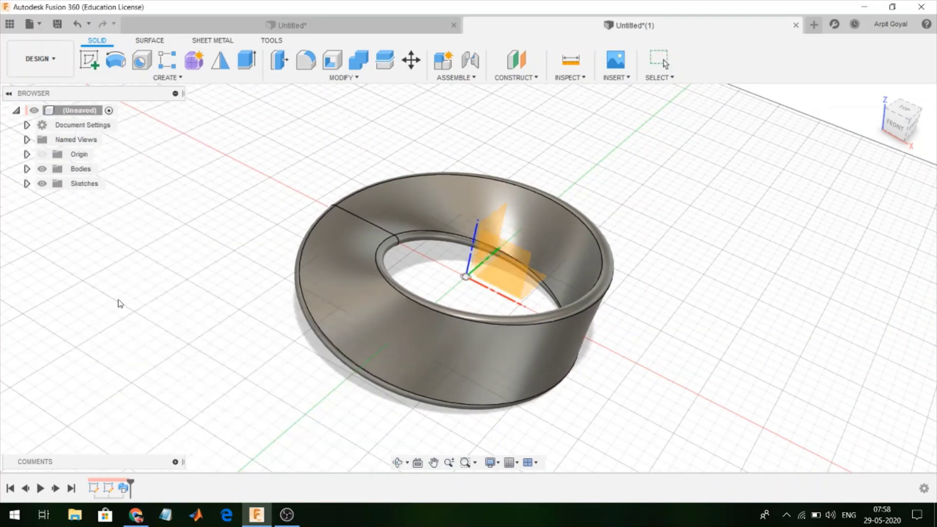
click(491, 283)
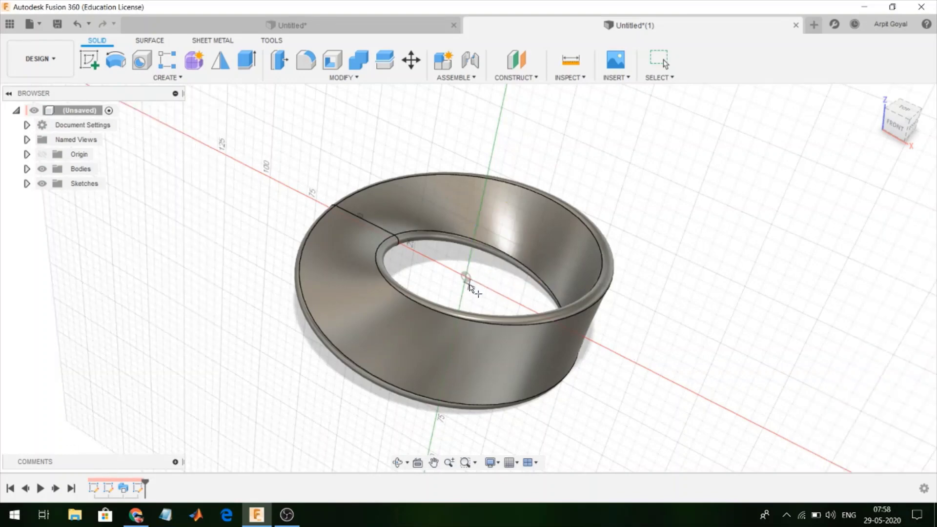
click(468, 281)
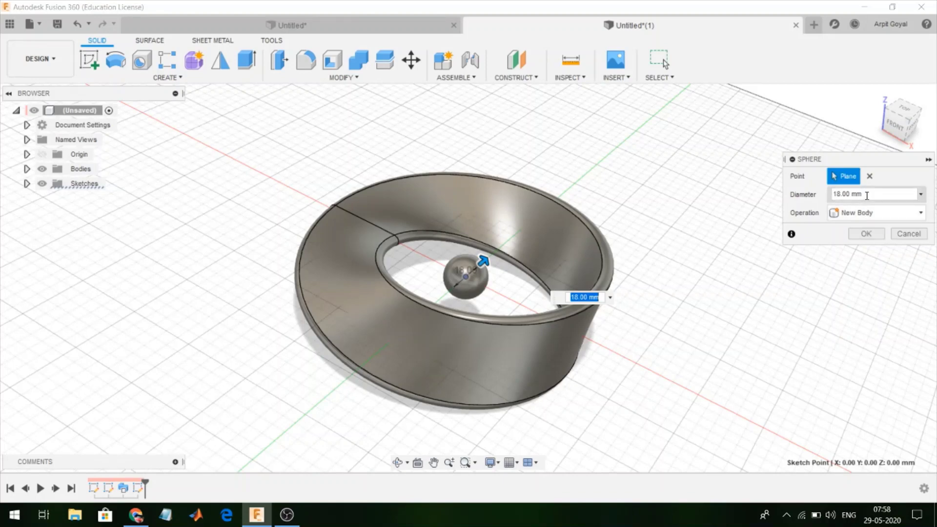
click(864, 234)
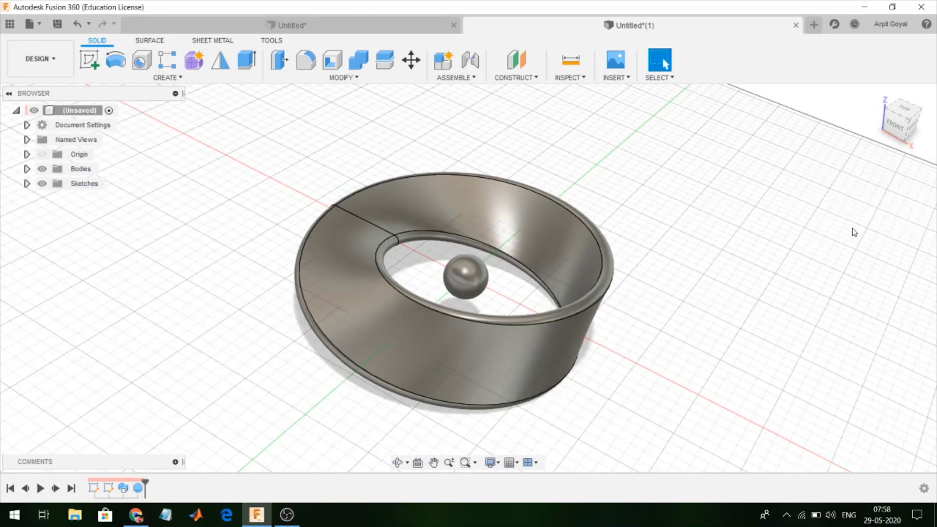
Move the sphere body 50 mm along the X axis so it sits in the twisted band.
drag(884, 120, 901, 125)
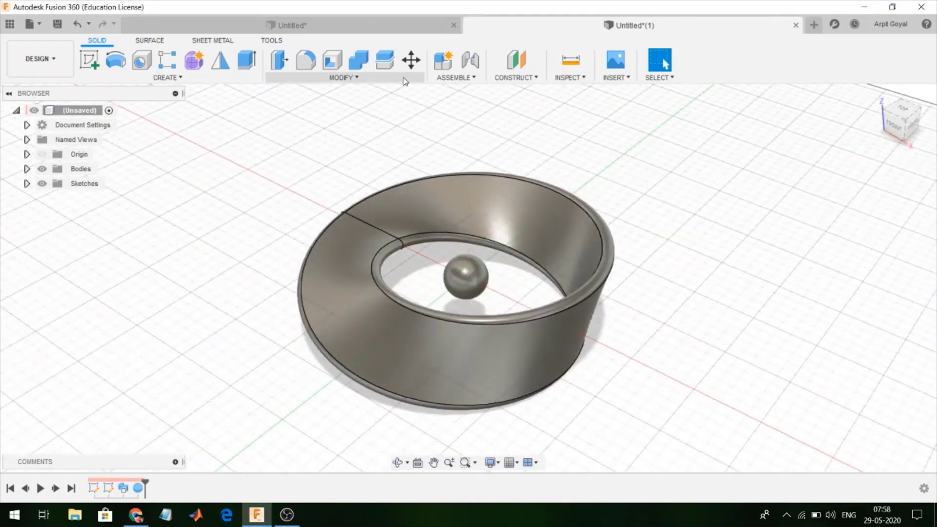
click(411, 61)
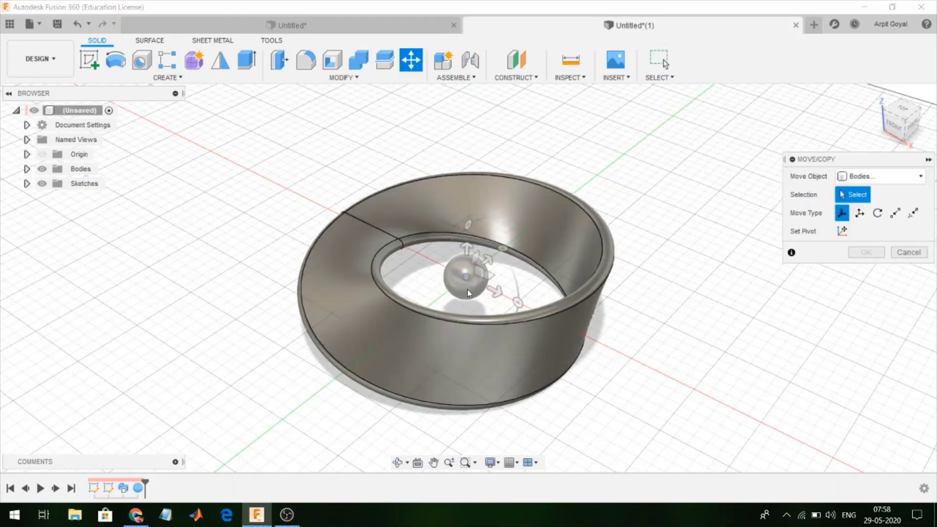
click(480, 299)
drag(494, 291, 604, 345)
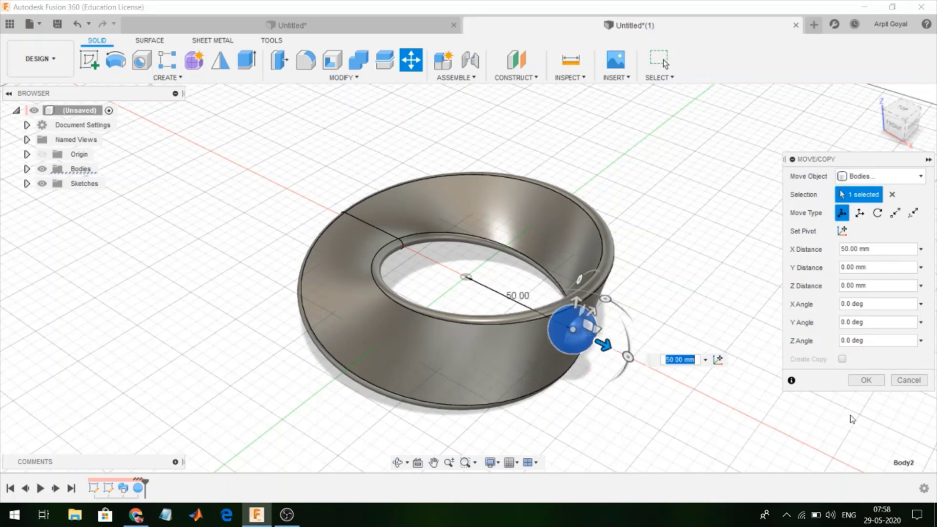
click(867, 380)
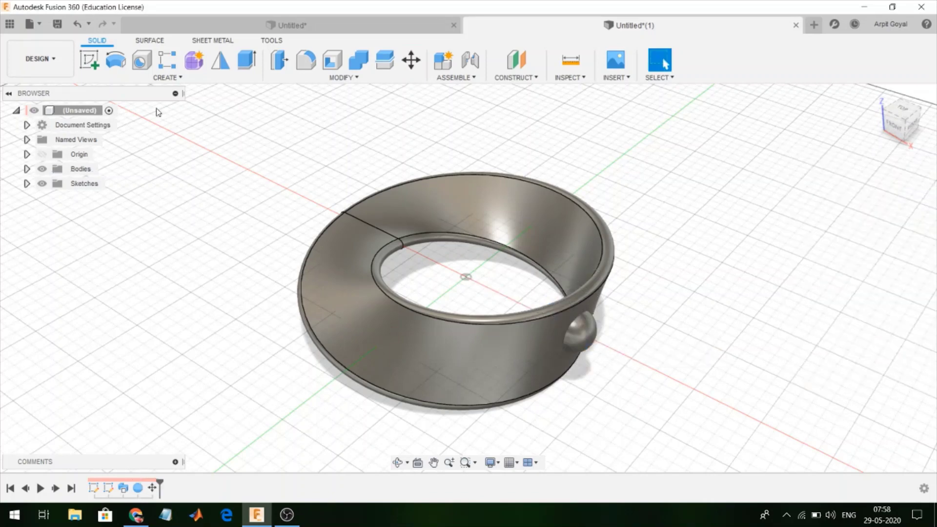
Pattern the sphere body in a full circle around the Z axis with a quantity of 9.
click(178, 78)
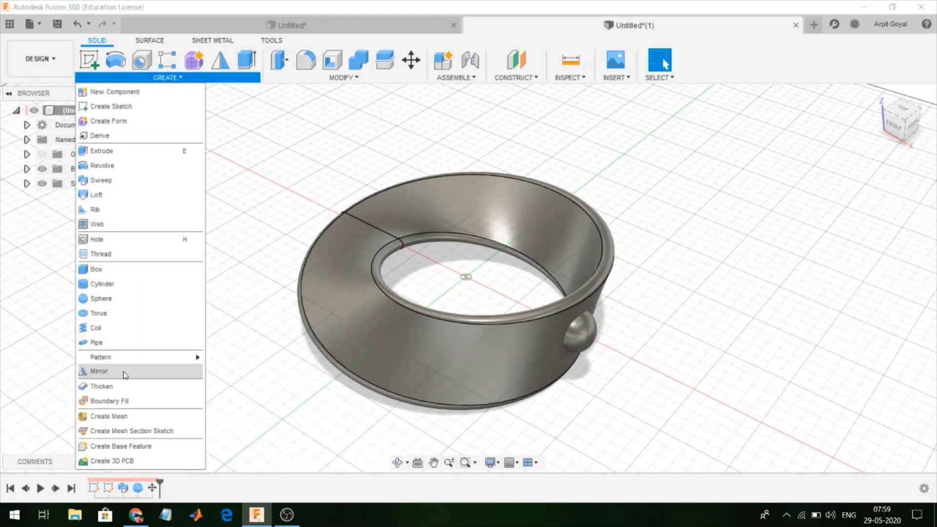
mouse_move(140, 365)
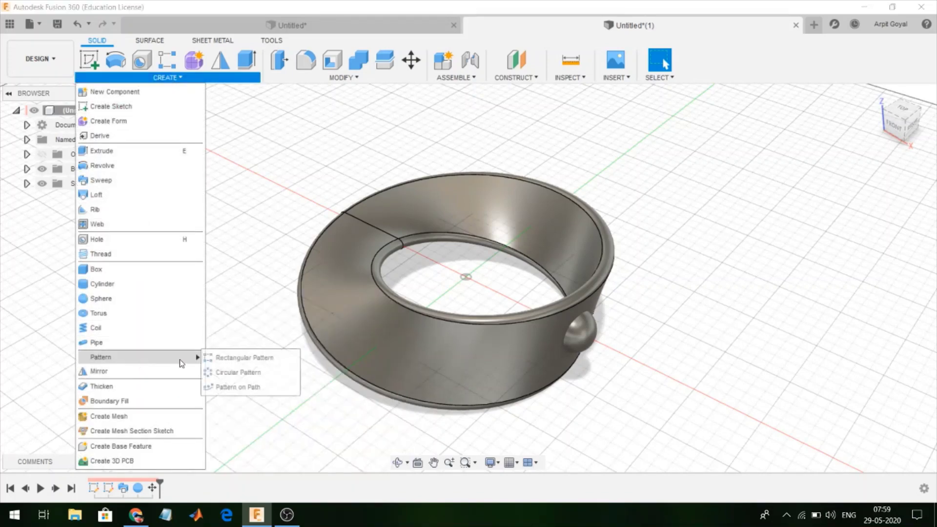
click(229, 371)
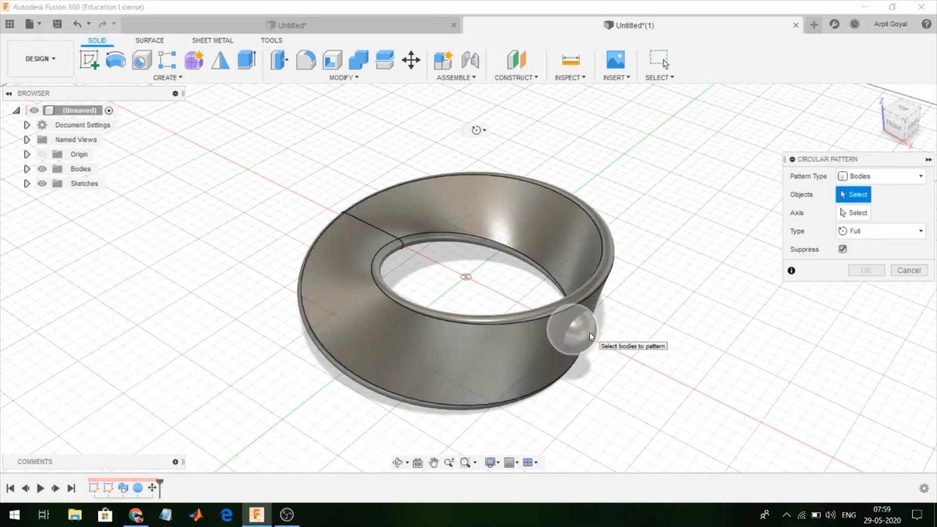
click(590, 332)
click(858, 215)
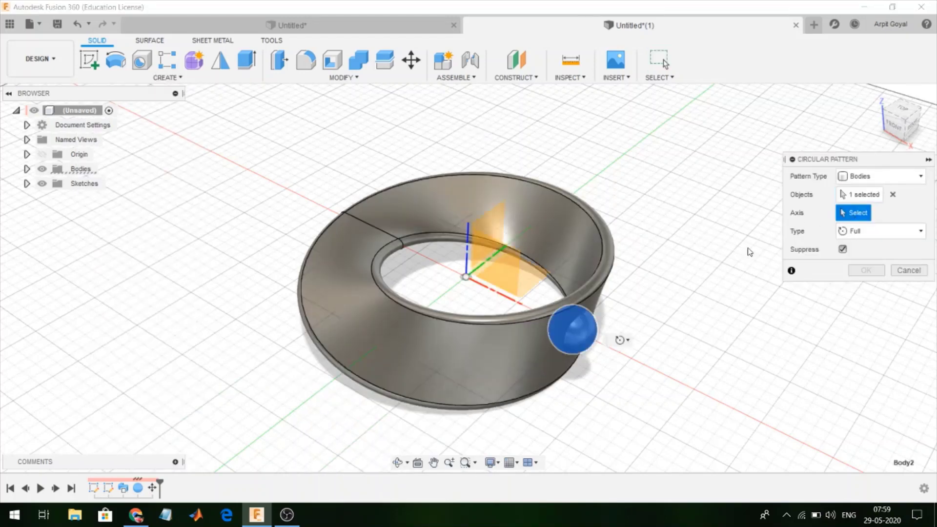
click(466, 250)
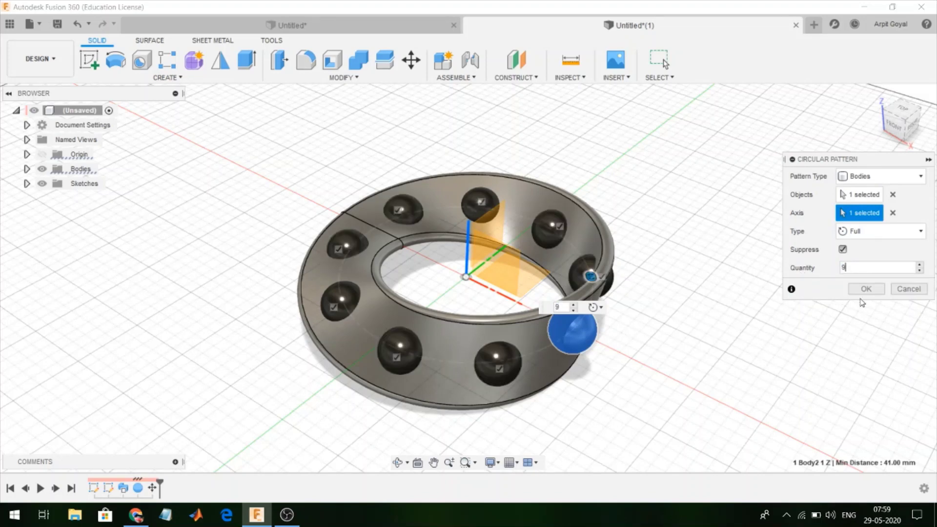
click(866, 290)
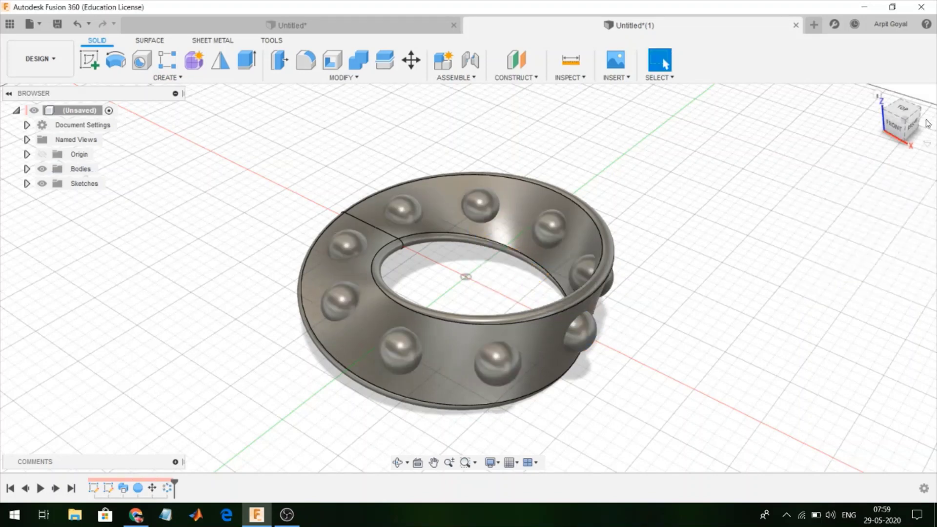
Edit the slot profile sketch, dimension the slot's centre to its lower arc centre at 10 mm, and finish the sketch.
mouse_move(897, 130)
mouse_down()
mouse_move(908, 141)
mouse_move(854, 105)
mouse_move(860, 93)
mouse_move(879, 130)
mouse_move(918, 139)
mouse_move(934, 161)
mouse_up()
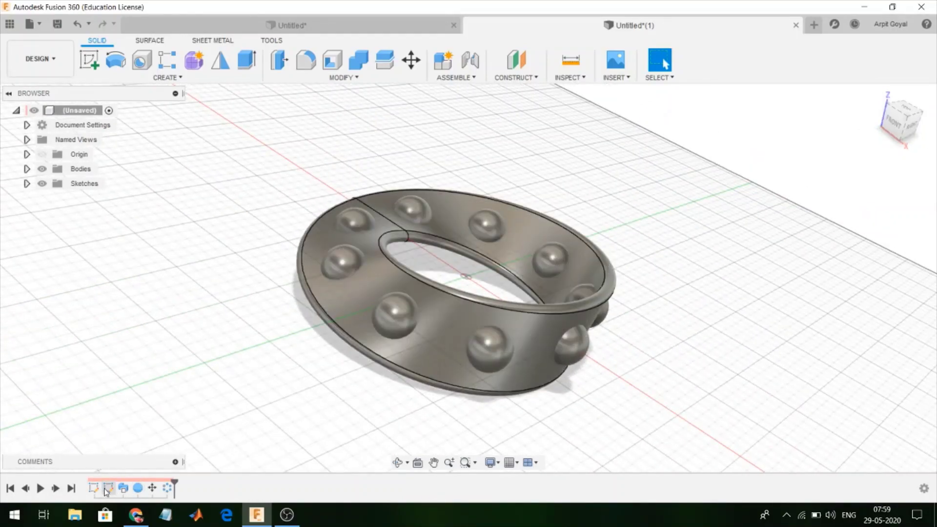
right_click(107, 489)
click(130, 364)
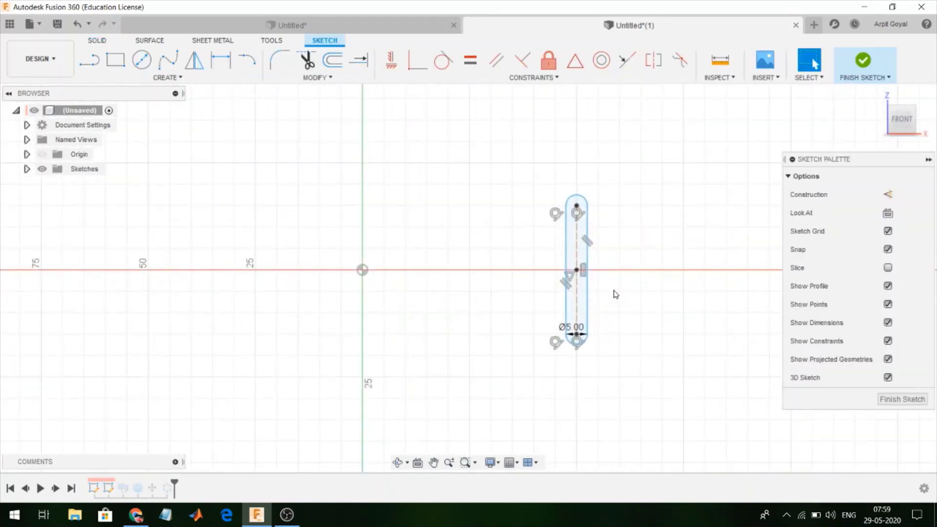
click(221, 60)
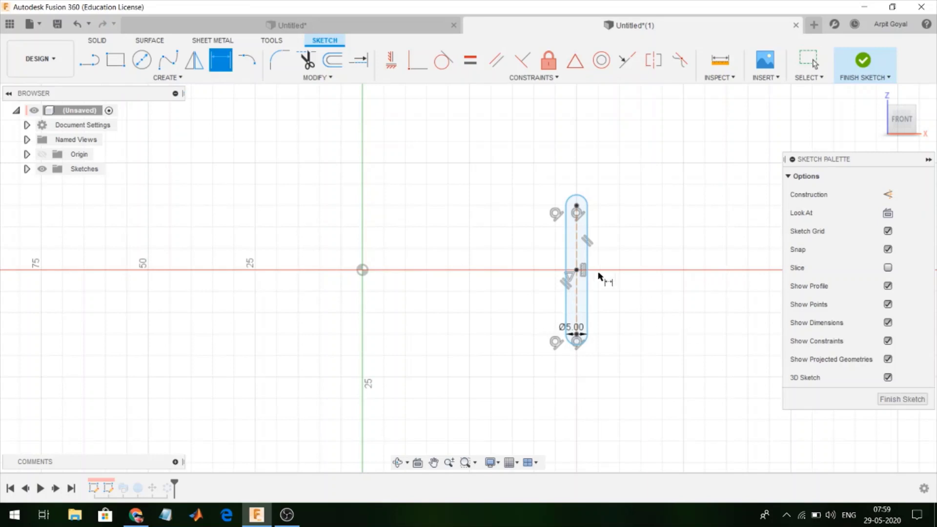
click(577, 271)
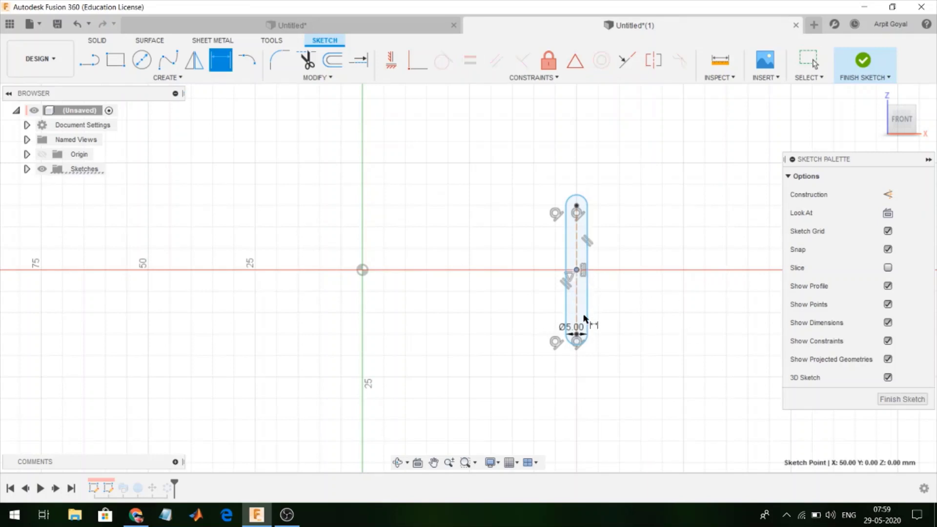
click(576, 336)
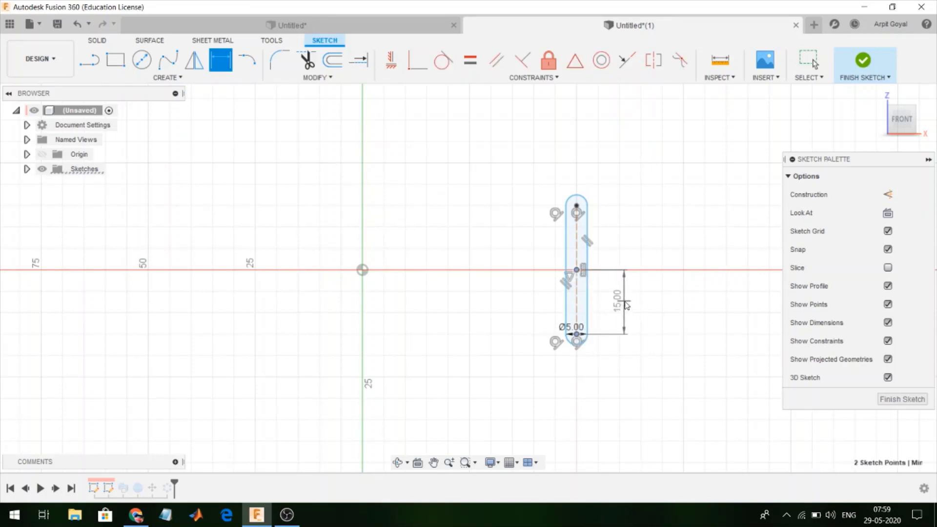
click(627, 304)
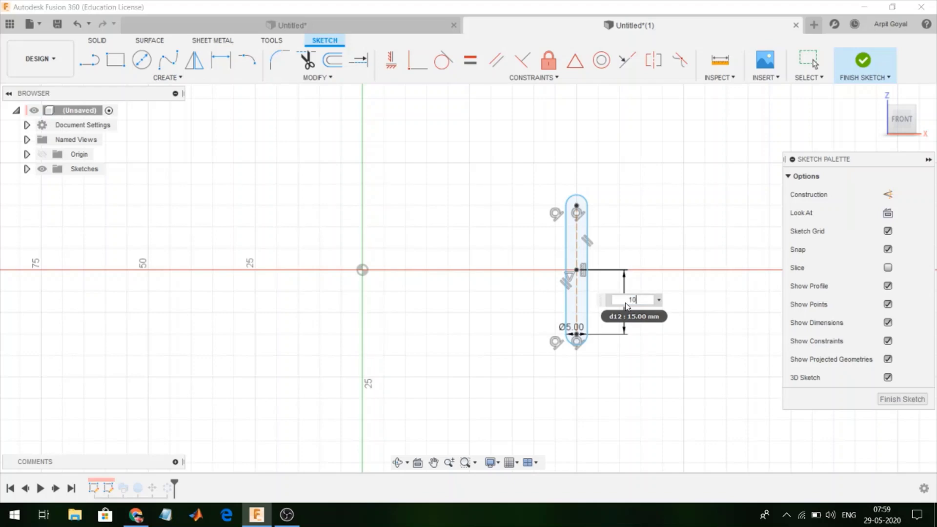
key(Return)
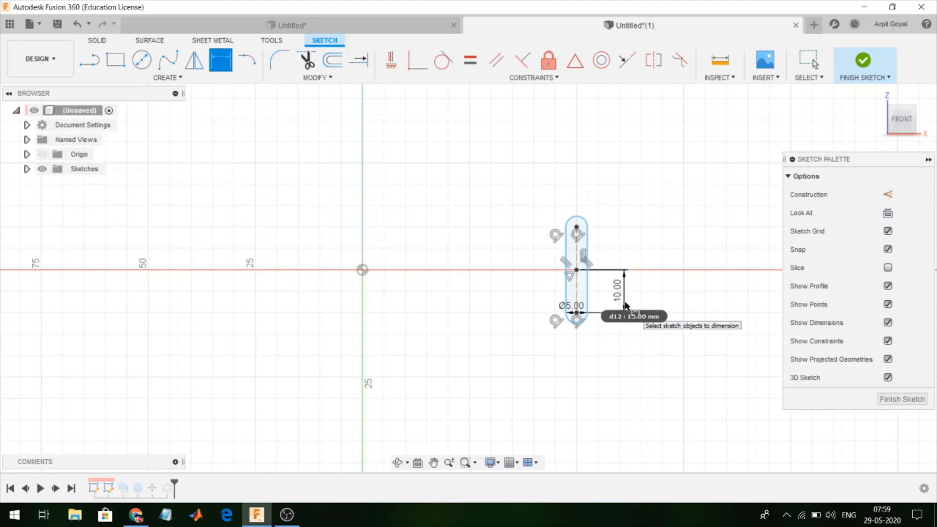
key(Escape)
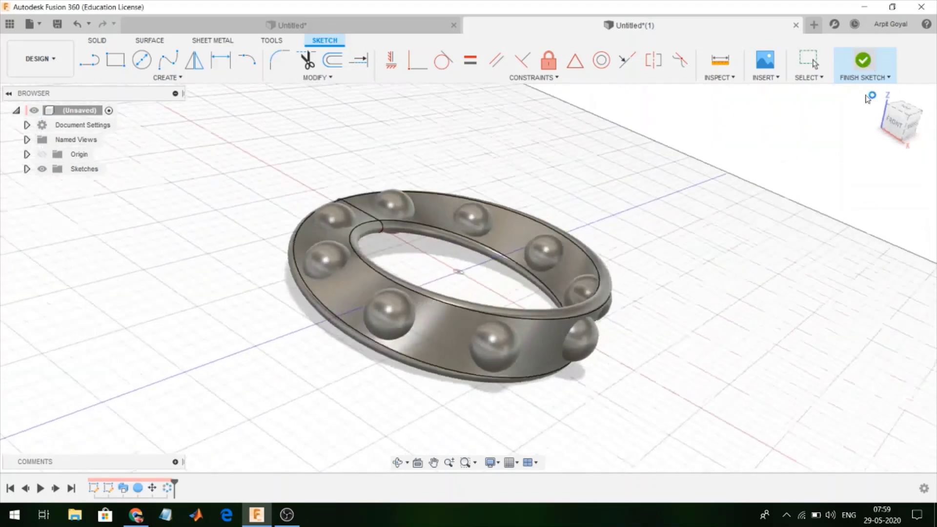
click(864, 61)
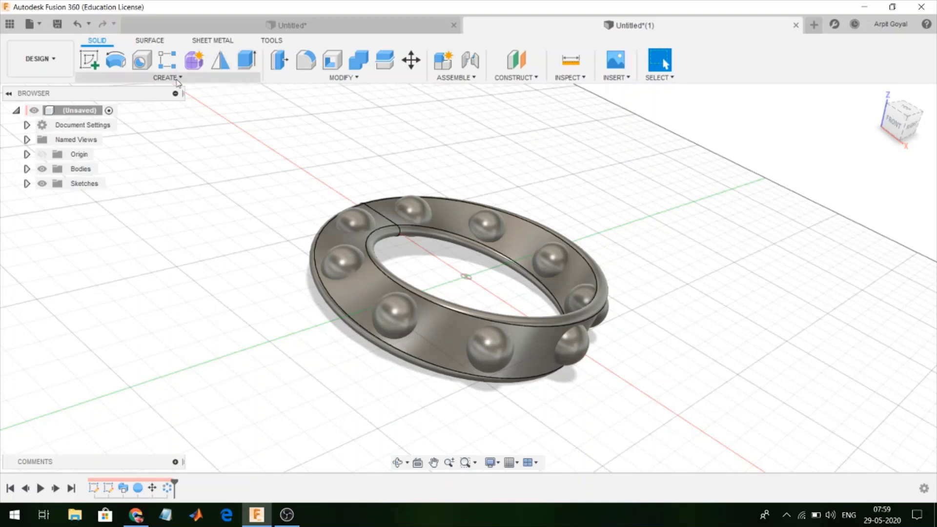
Cut all nine spheres out of the twisted ring body with Combine, without keeping the tool bodies.
click(368, 63)
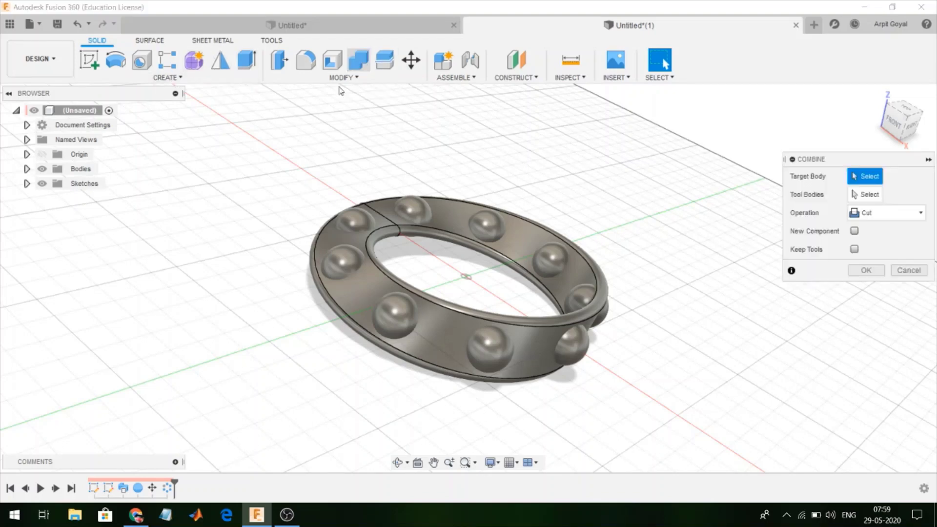
click(27, 168)
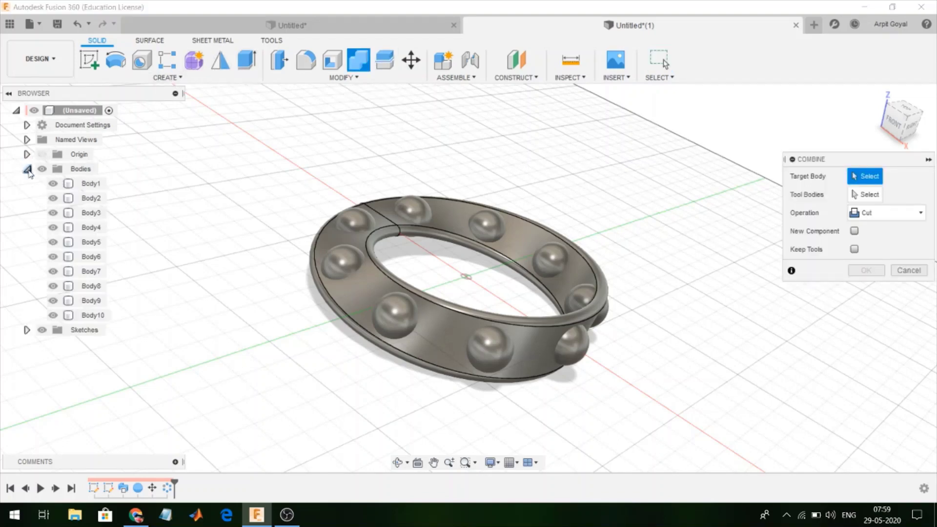
click(83, 188)
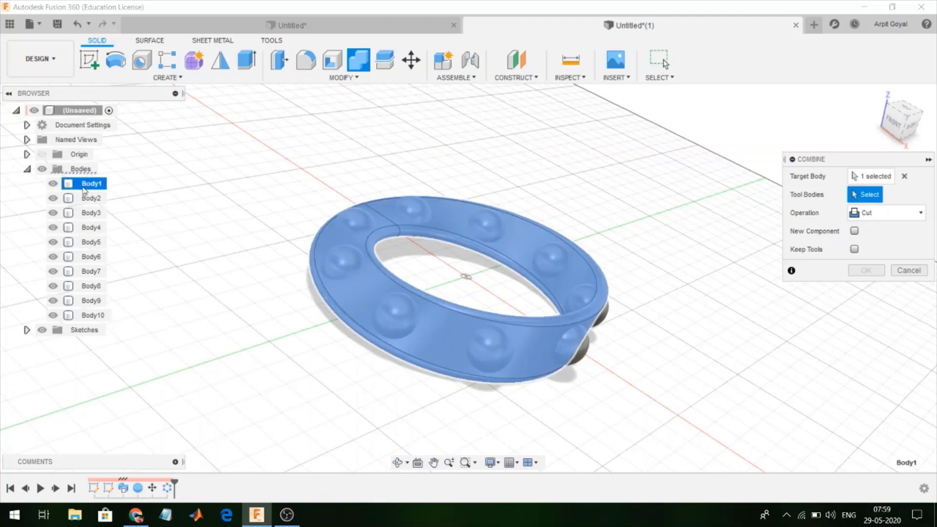
shift+click(106, 315)
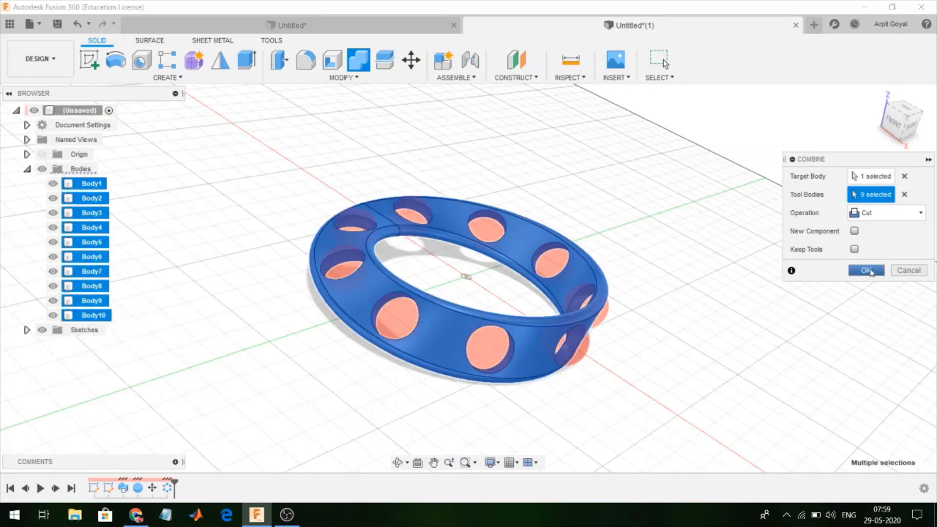
click(866, 271)
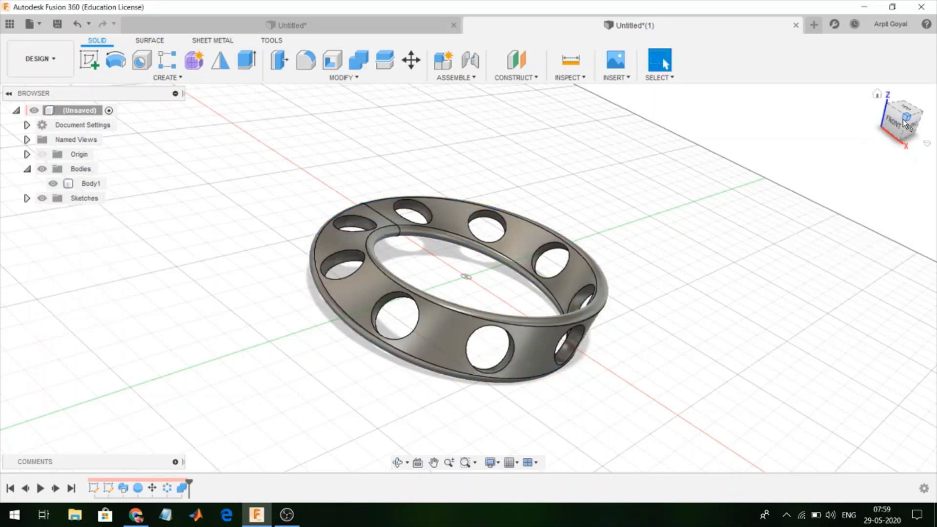
mouse_move(903, 123)
mouse_down()
mouse_move(889, 131)
mouse_move(902, 127)
mouse_up()
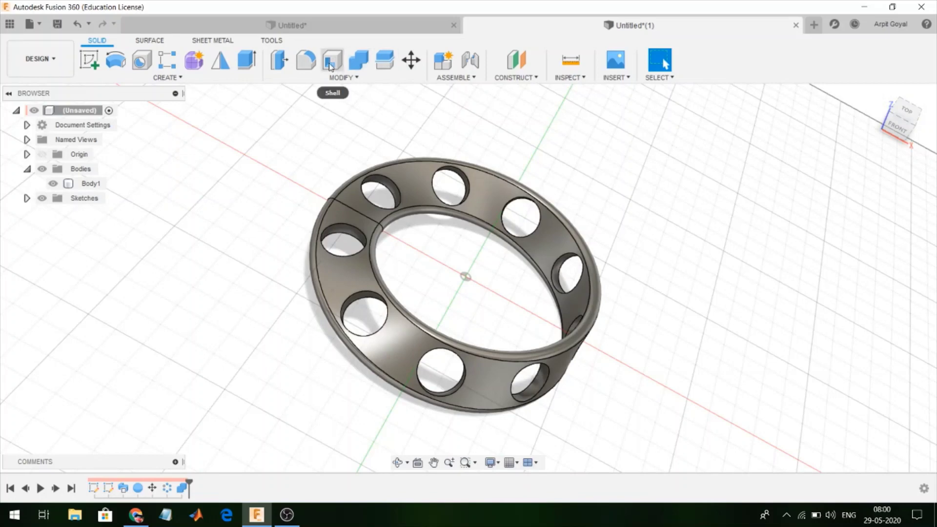
key(f)
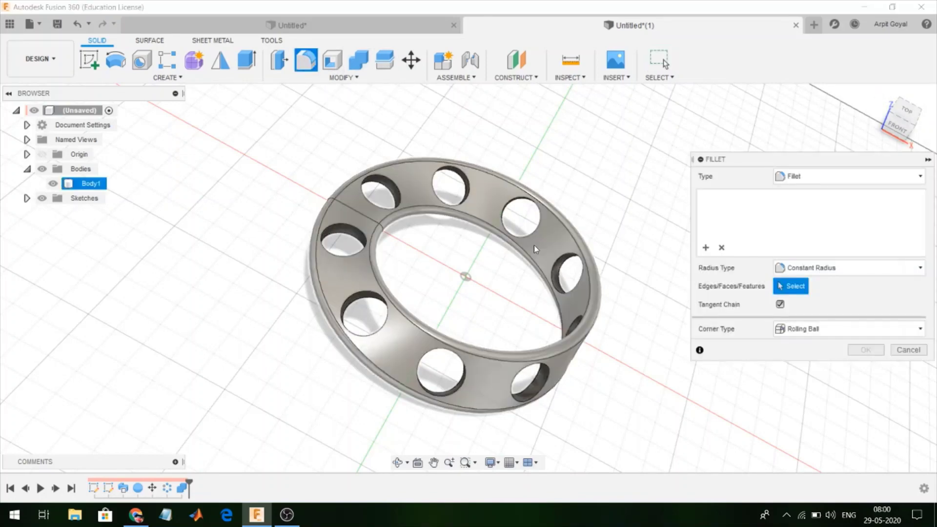
mouse_move(534, 245)
shift+middle_down()
mouse_move(601, 240)
mouse_move(566, 268)
mouse_move(522, 253)
shift+middle_up()
click(654, 78)
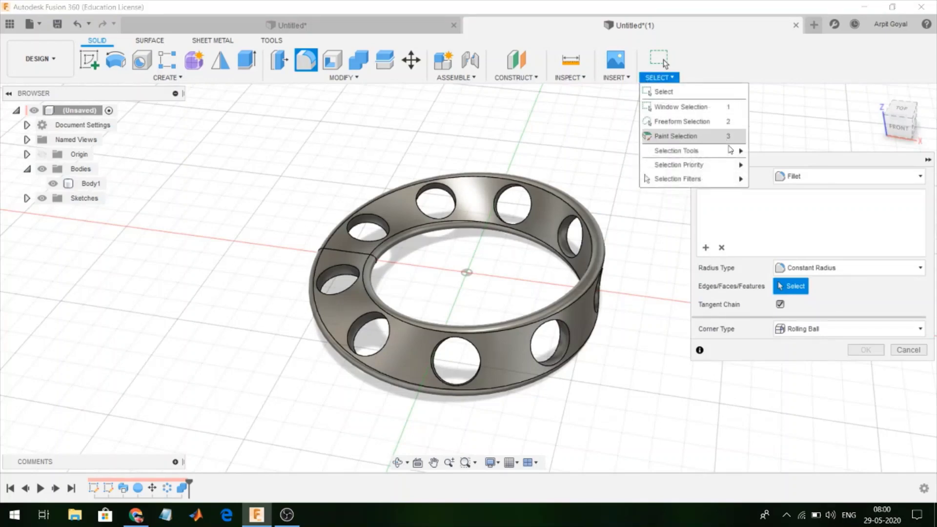
mouse_move(708, 164)
click(770, 197)
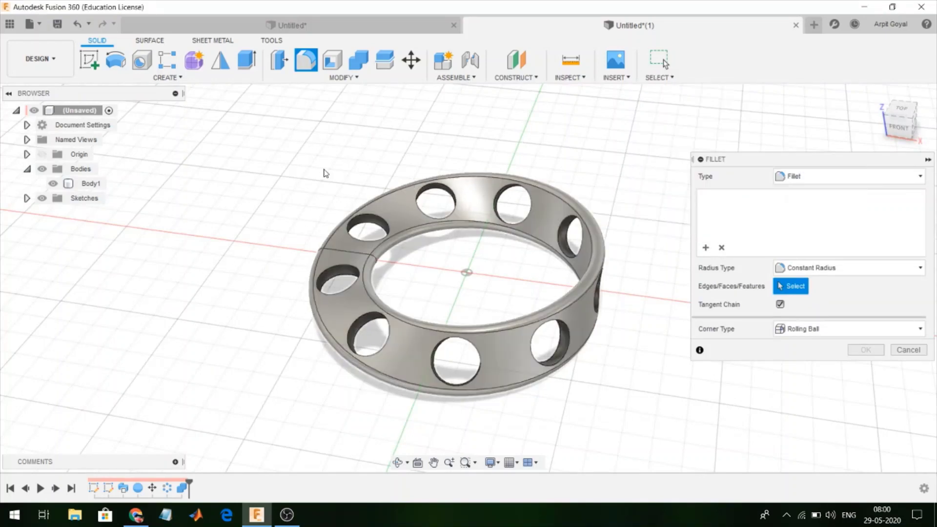
drag(264, 112, 646, 454)
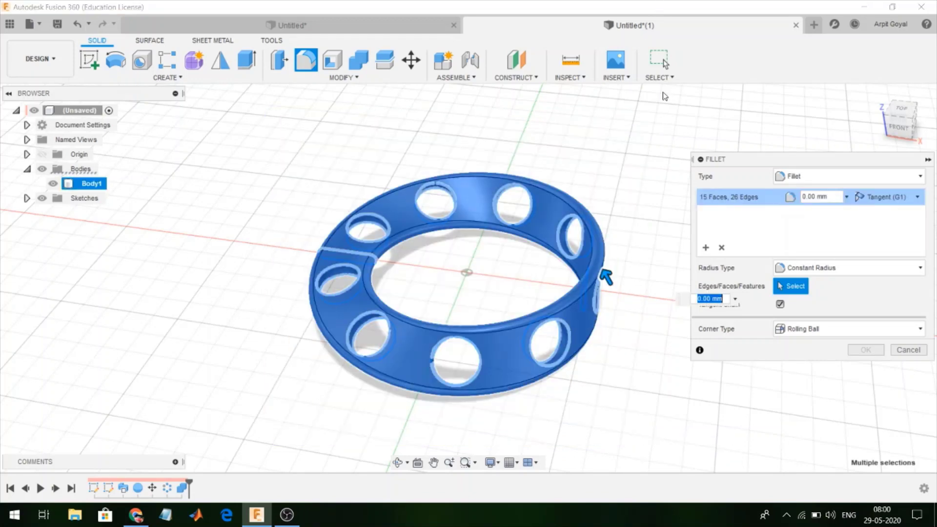
click(908, 350)
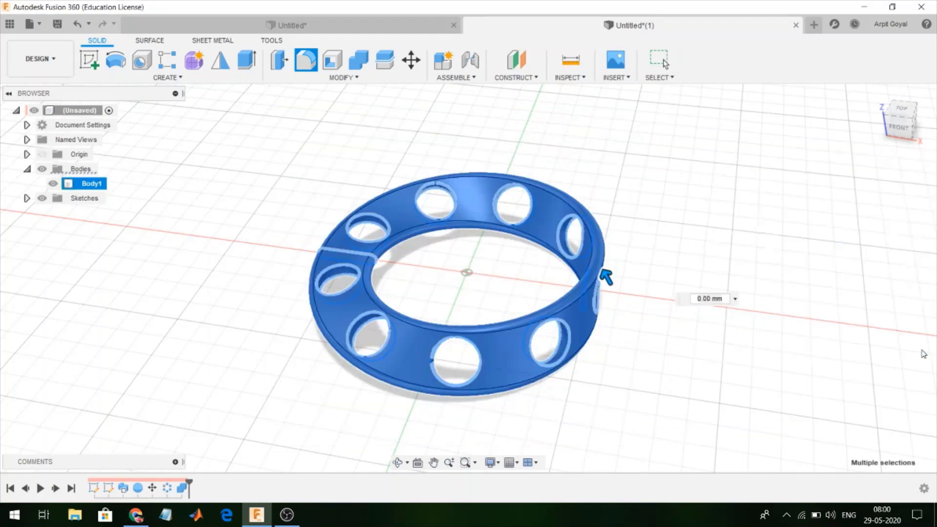
click(308, 61)
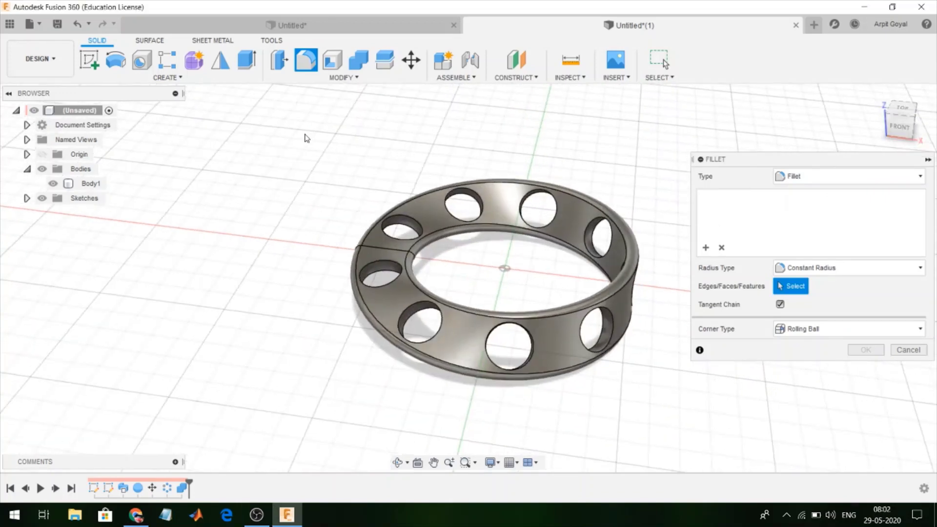
drag(306, 138, 678, 432)
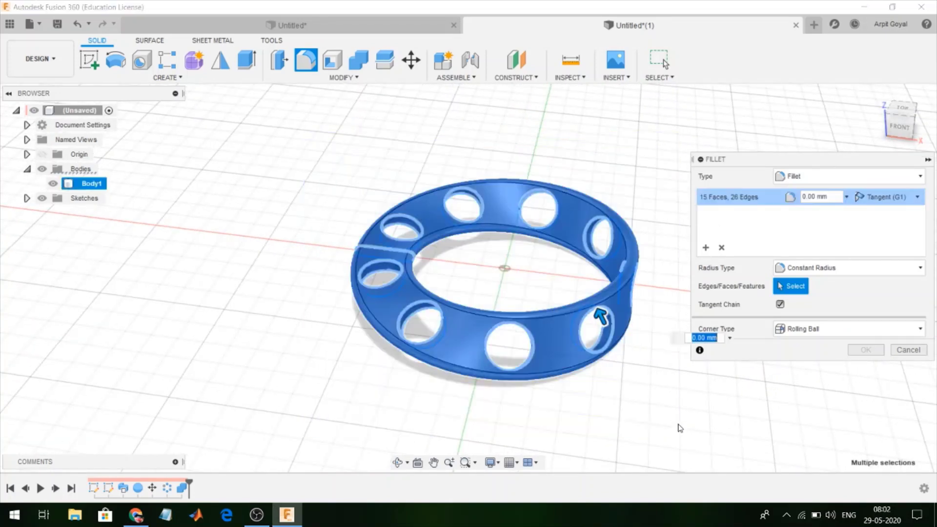
click(424, 217)
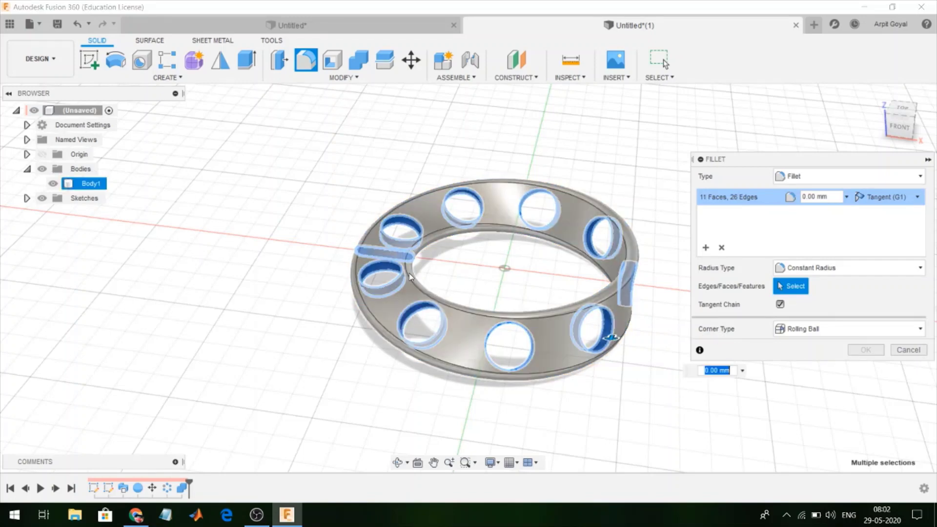
click(658, 77)
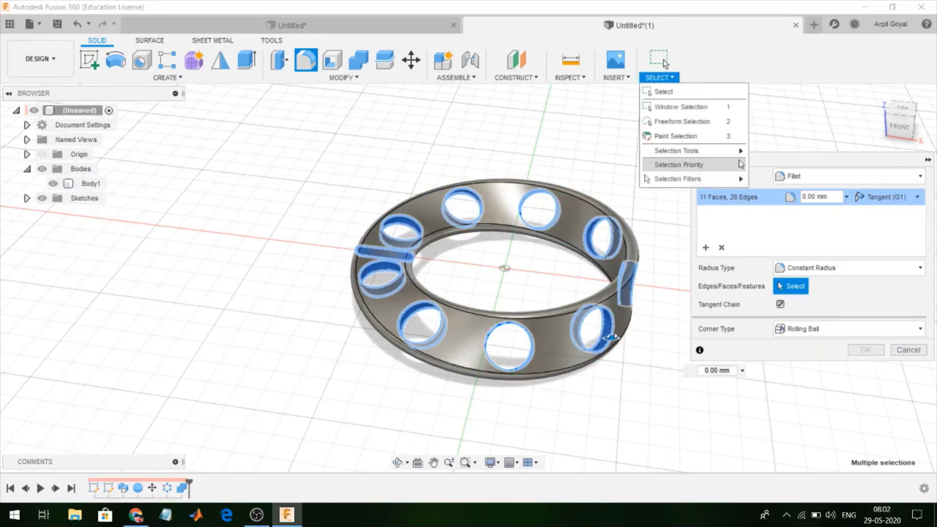
mouse_move(743, 169)
click(781, 195)
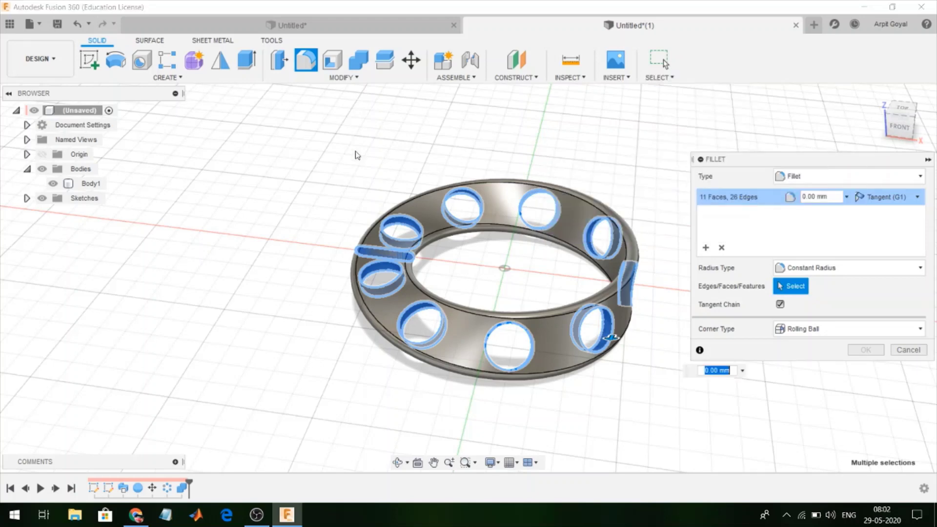
drag(287, 129, 654, 408)
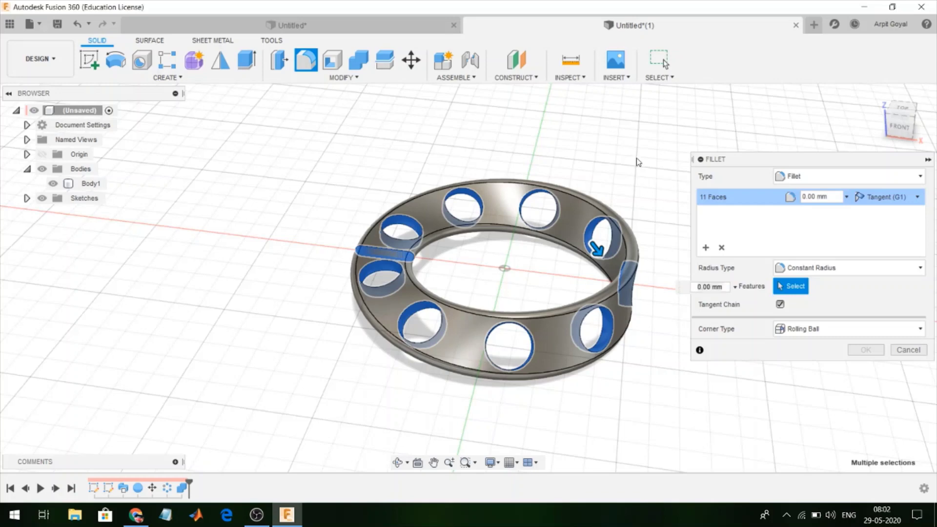
click(908, 350)
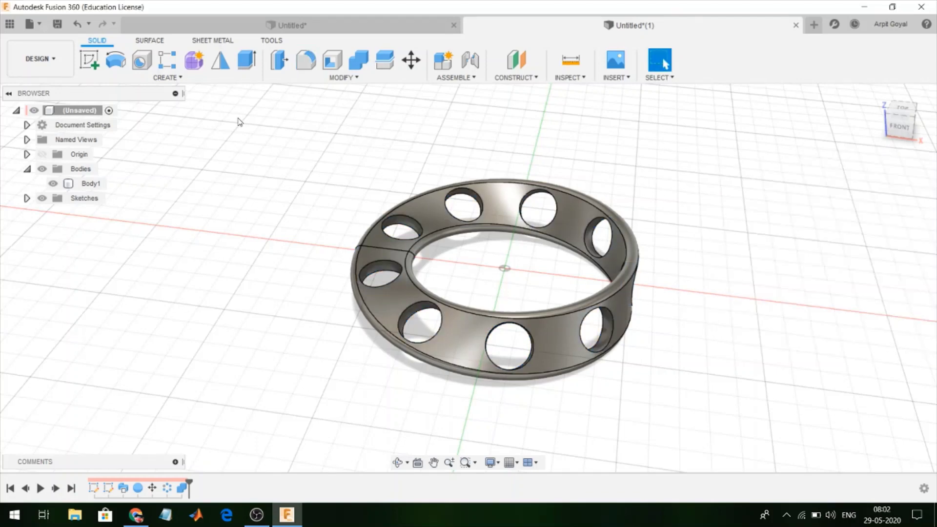
click(658, 78)
mouse_move(718, 165)
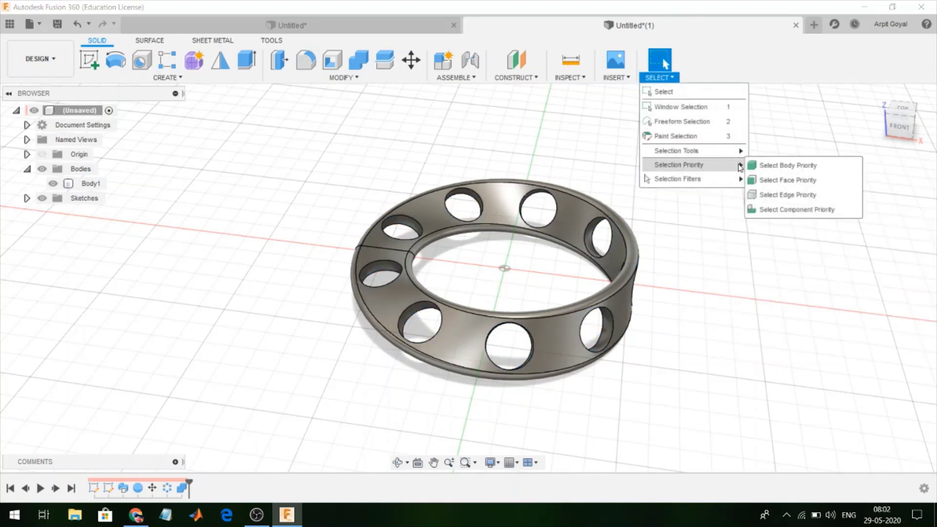
click(801, 195)
drag(257, 126, 707, 410)
click(665, 189)
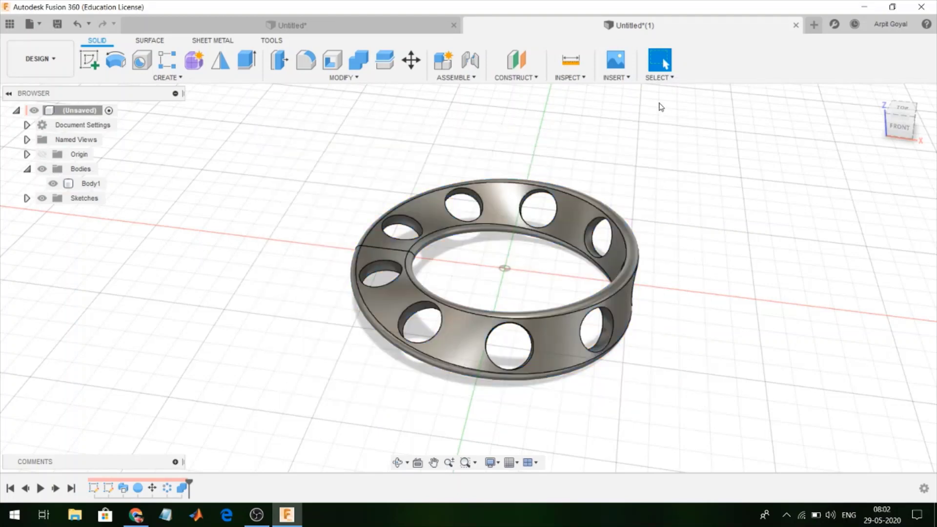
Set the selection priority to edges and select every edge of the ring body at once.
click(659, 77)
mouse_move(708, 169)
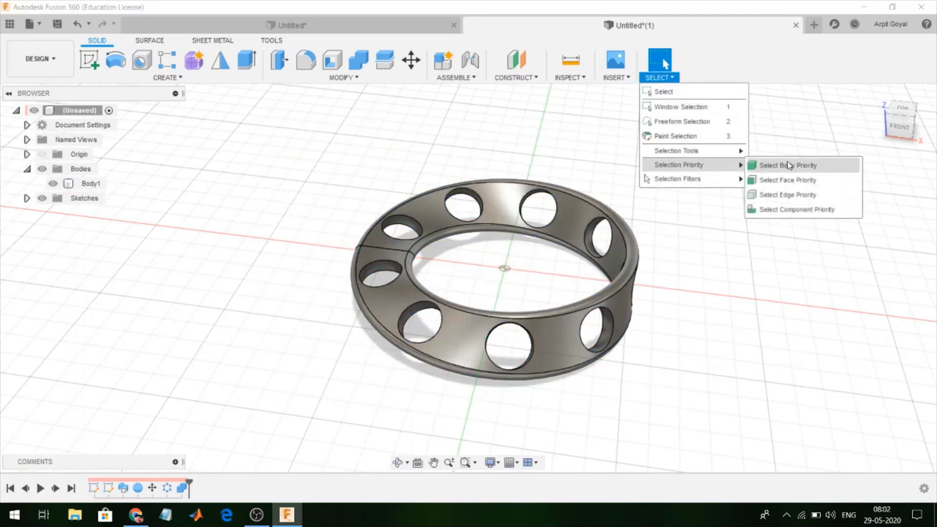
click(788, 195)
drag(277, 119, 739, 423)
scroll(362, 230, up, 8)
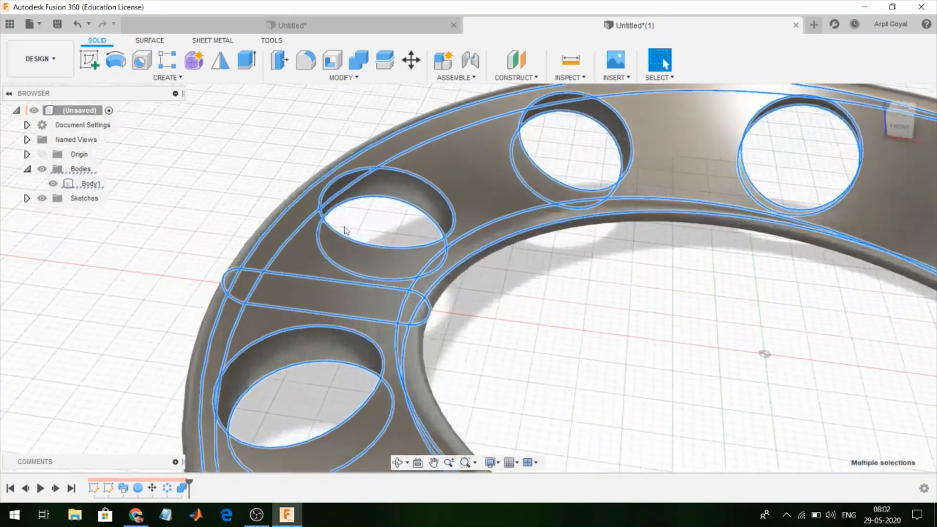
Deselect the long edges running around the band and try to deselect the slot-shaped seam edges.
ctrl+click(284, 241)
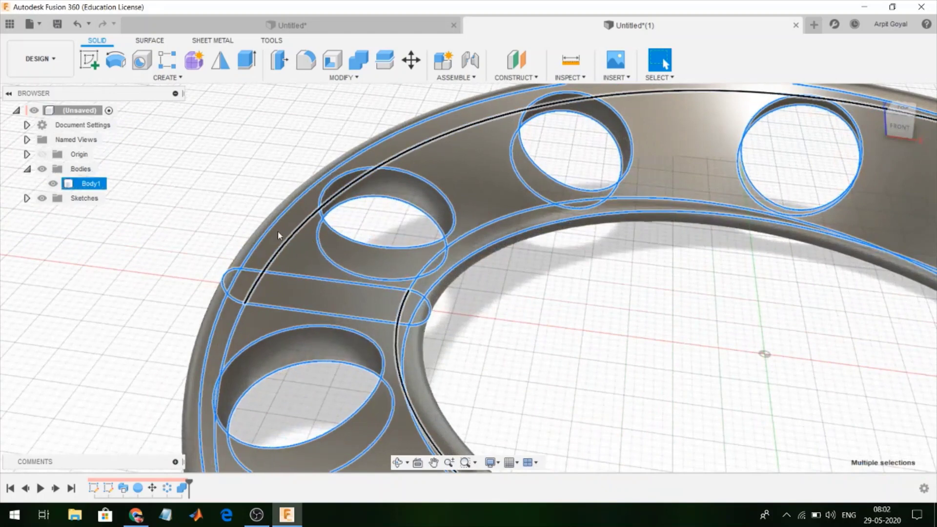
ctrl+click(224, 300)
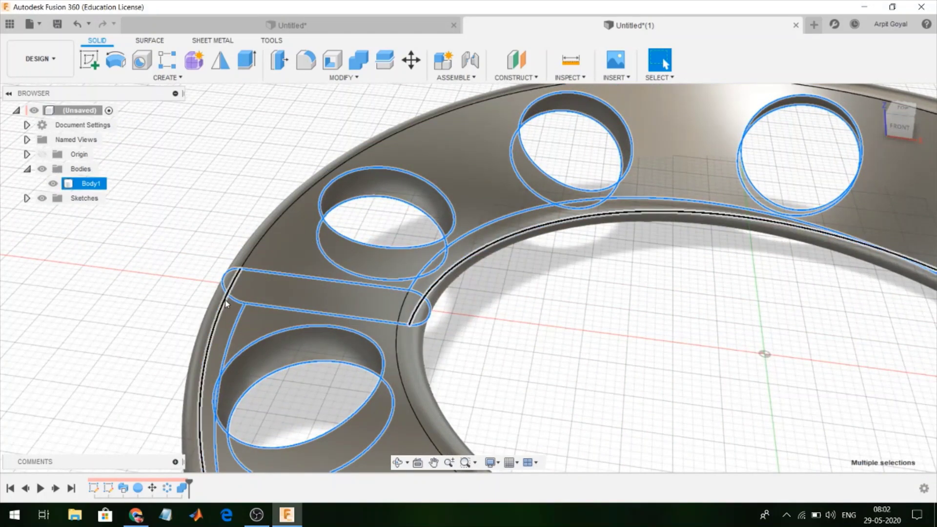
ctrl+click(244, 315)
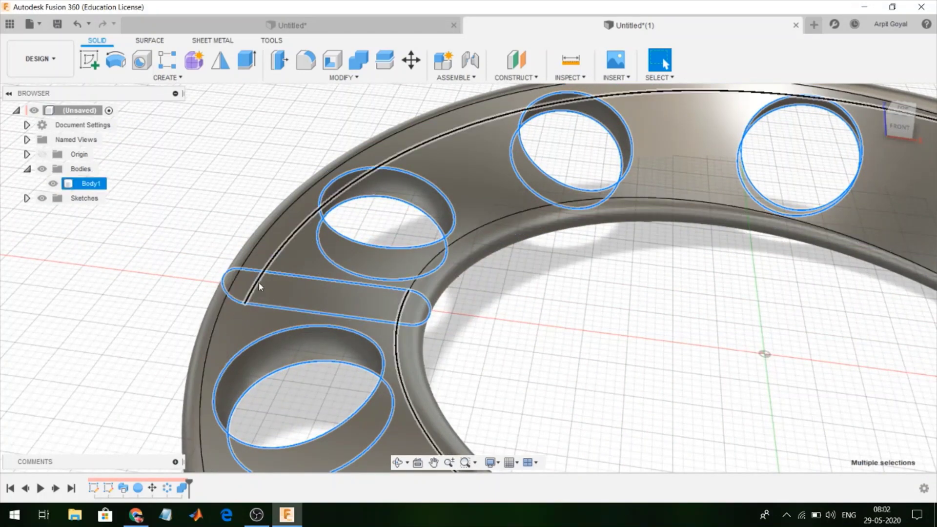
ctrl+click(262, 272)
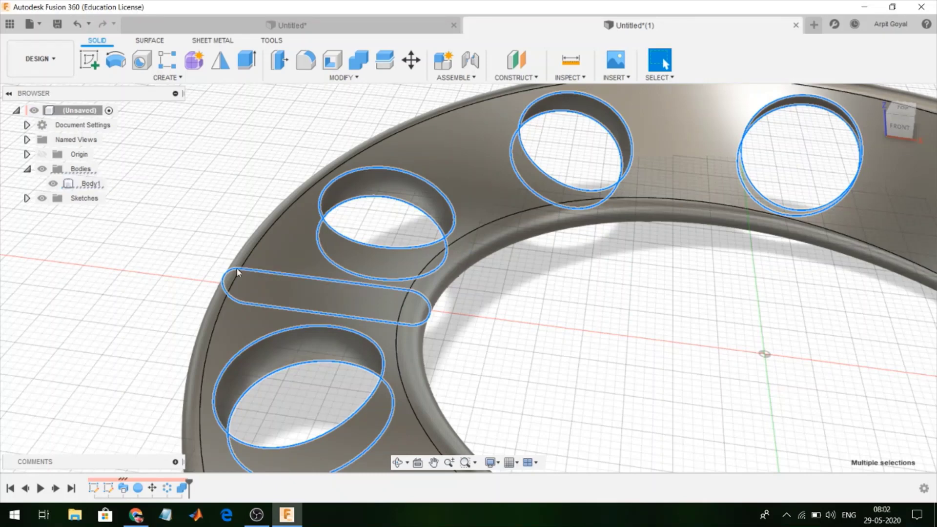
ctrl+click(269, 282)
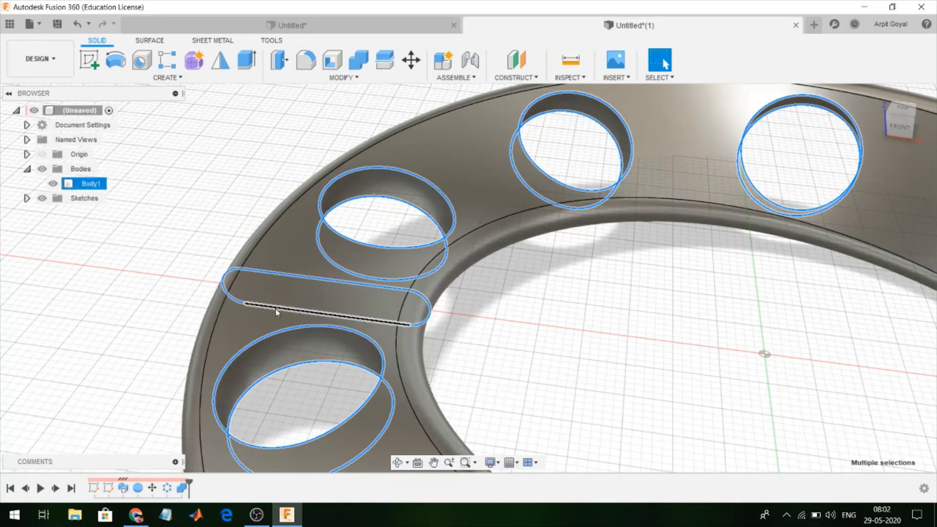
ctrl+click(277, 312)
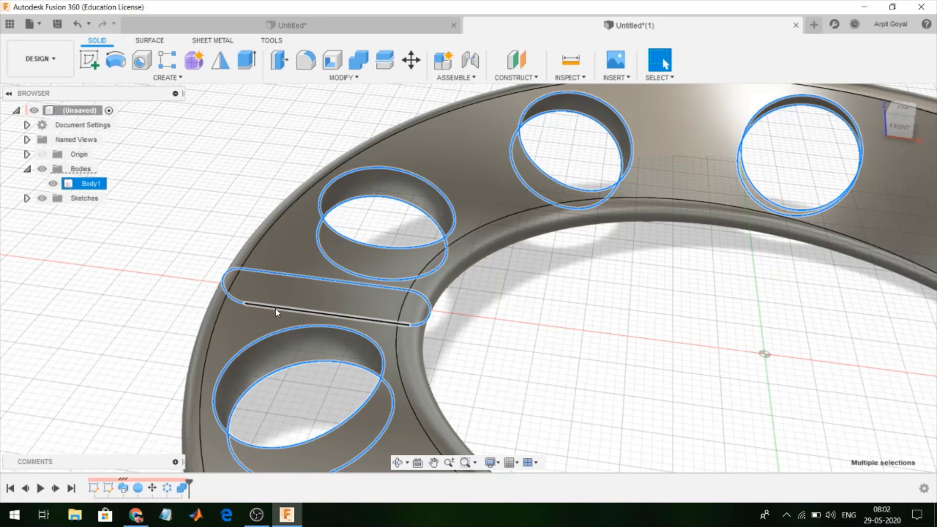
ctrl+click(431, 308)
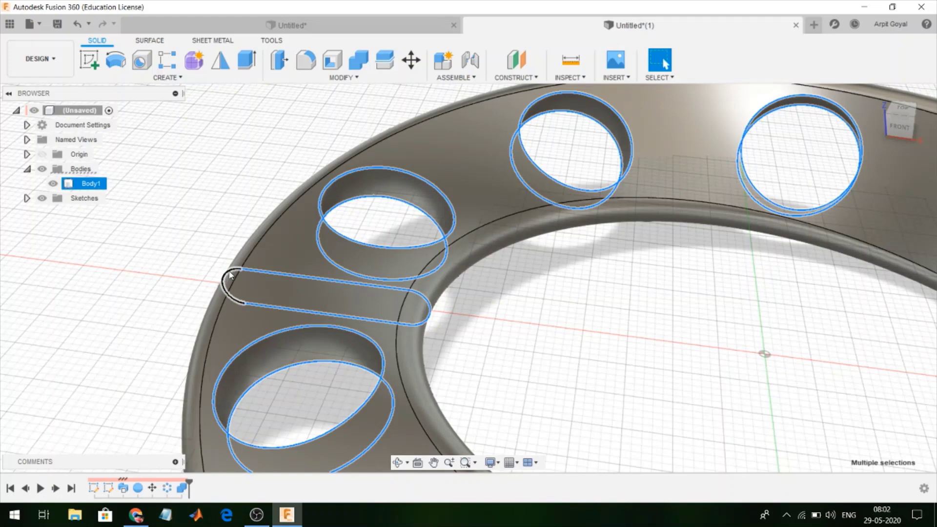
Fillet the edges of all nine holes with a 2 mm radius, leaving the slot-shaped seam edges out of the selection.
click(305, 60)
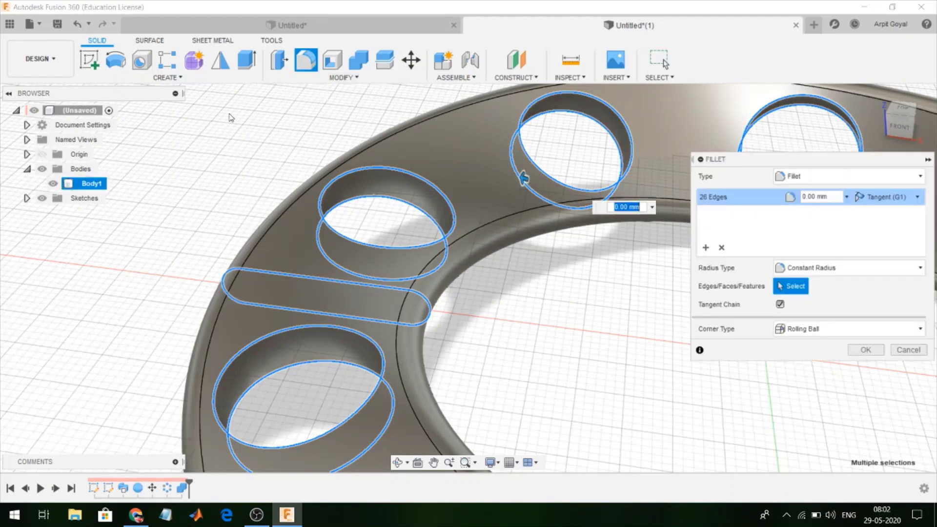
click(297, 239)
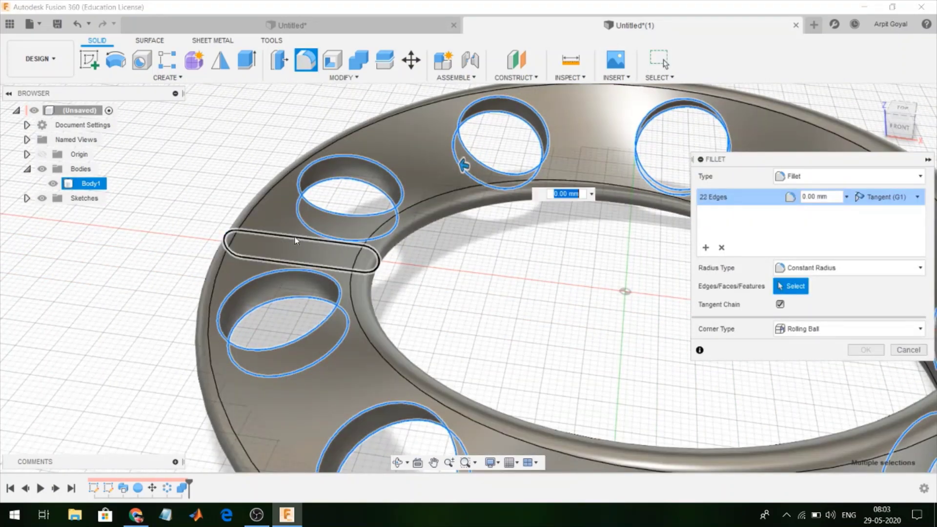
click(228, 239)
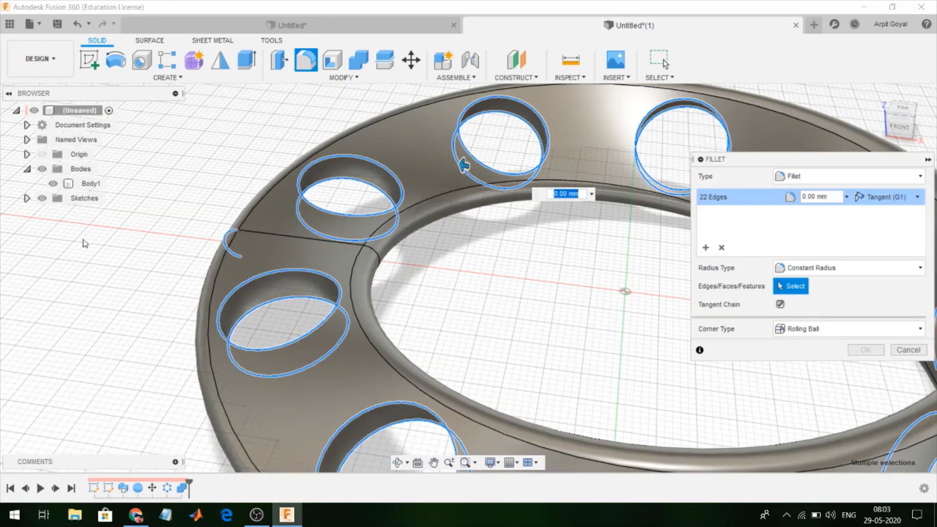
click(232, 254)
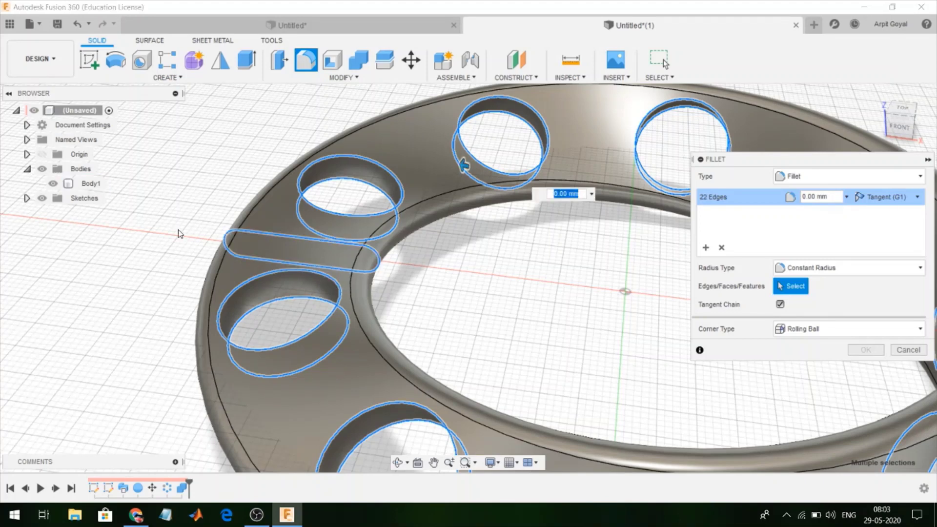
click(235, 232)
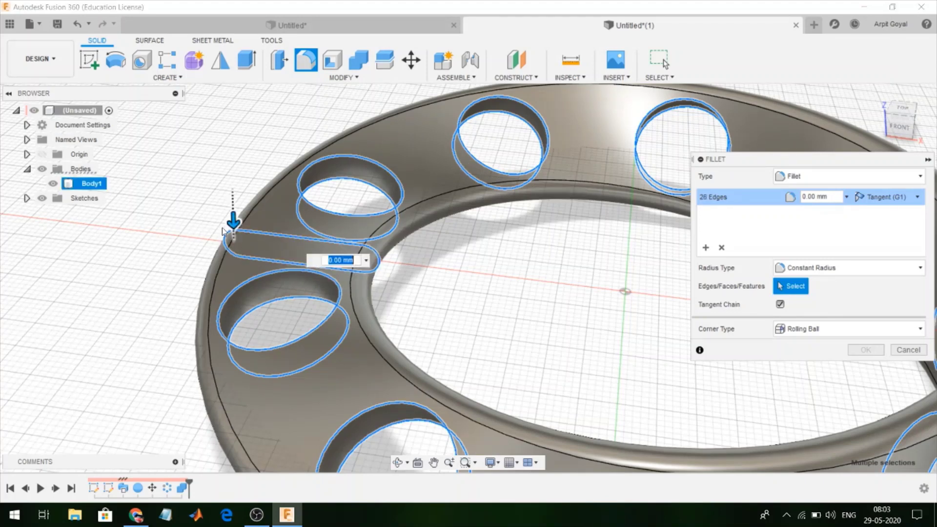
click(259, 233)
click(253, 251)
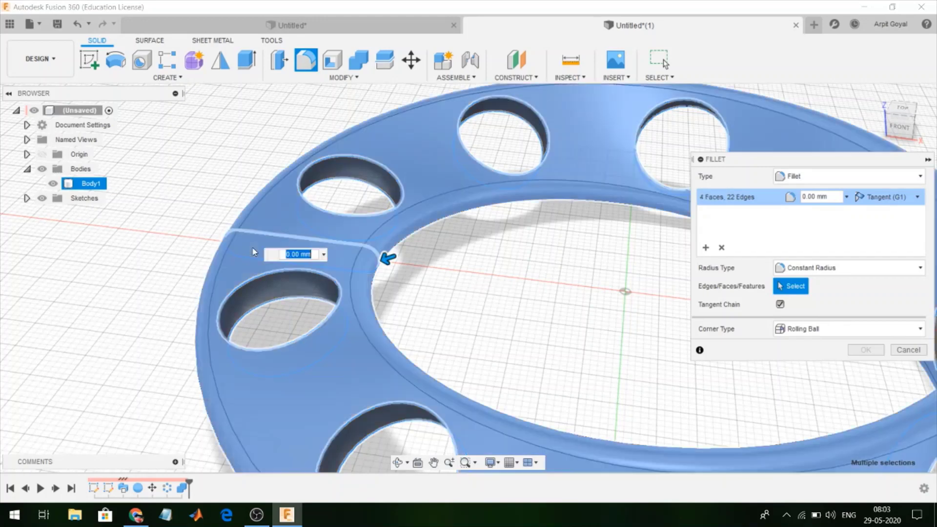
click(252, 251)
click(253, 251)
click(252, 247)
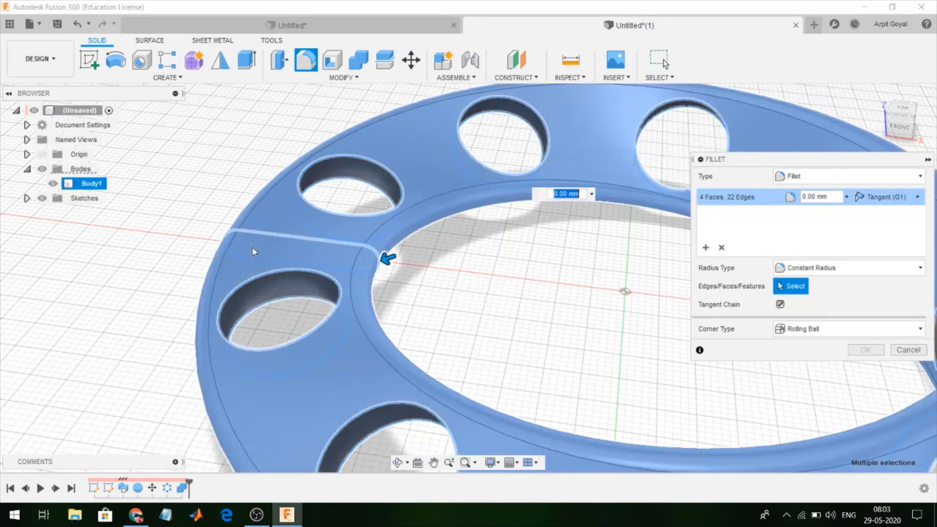
click(258, 234)
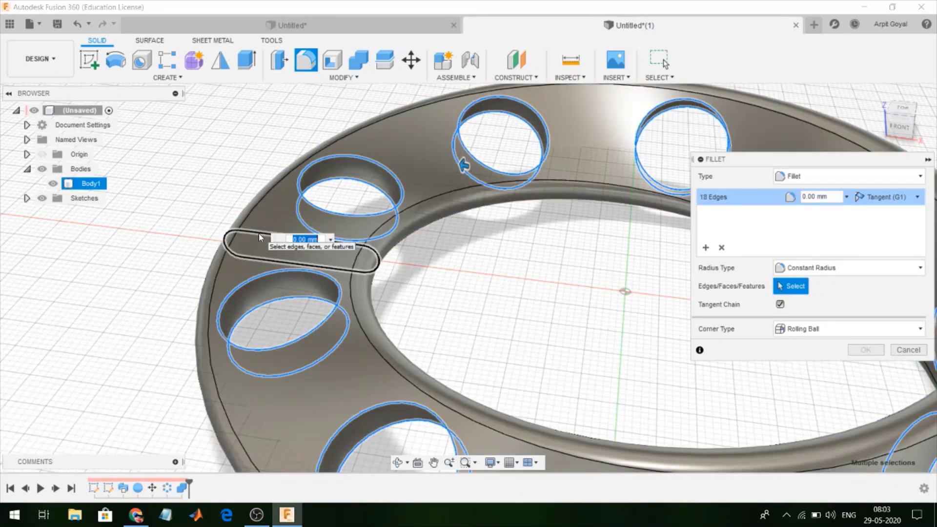
scroll(187, 232, down, 5)
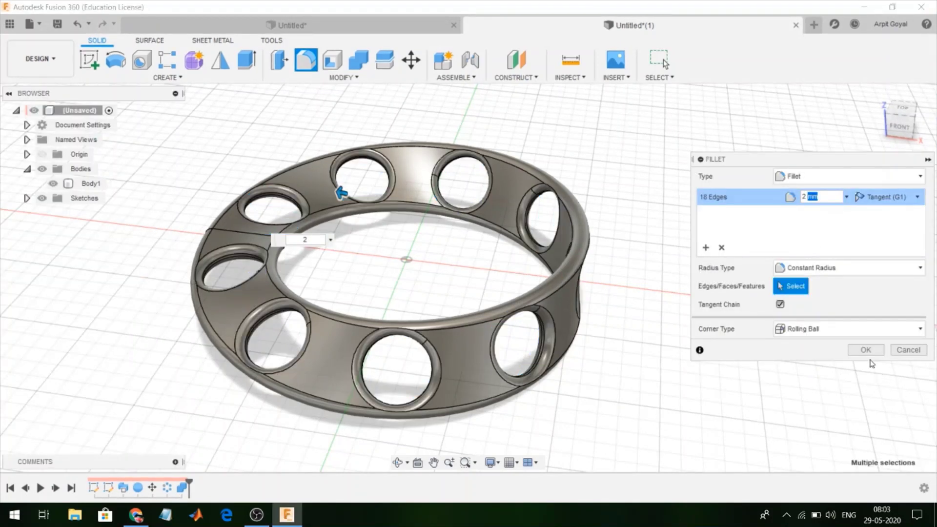
click(868, 351)
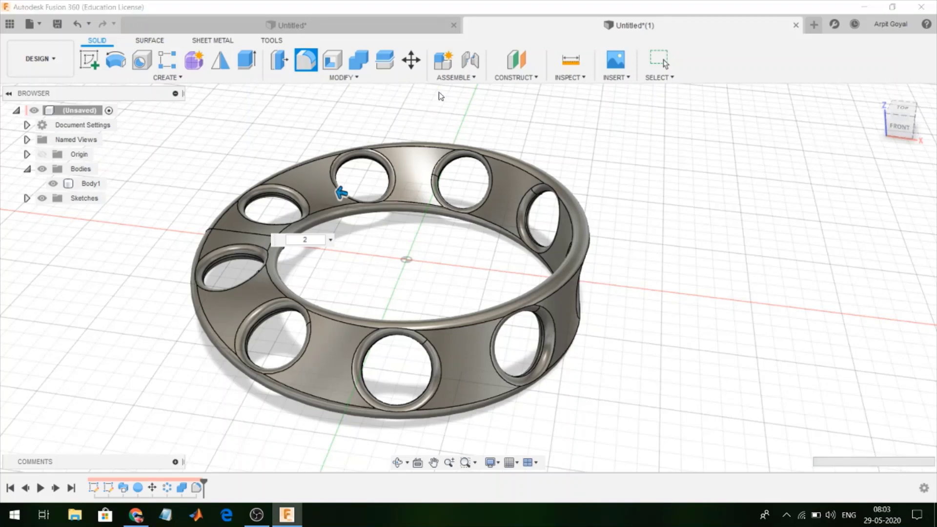
Start Move/Copy on the filleted ring body and set its pivot at the origin point.
click(411, 60)
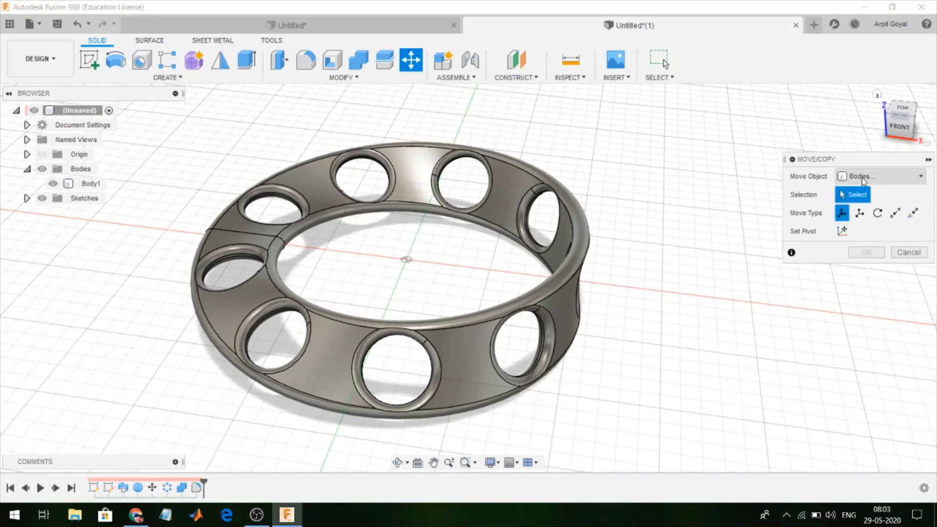
click(879, 177)
click(871, 204)
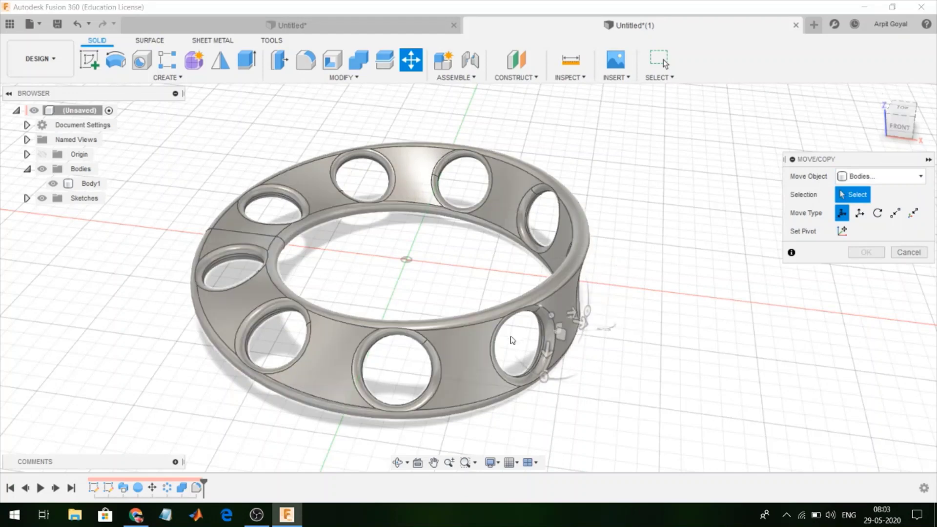
click(500, 342)
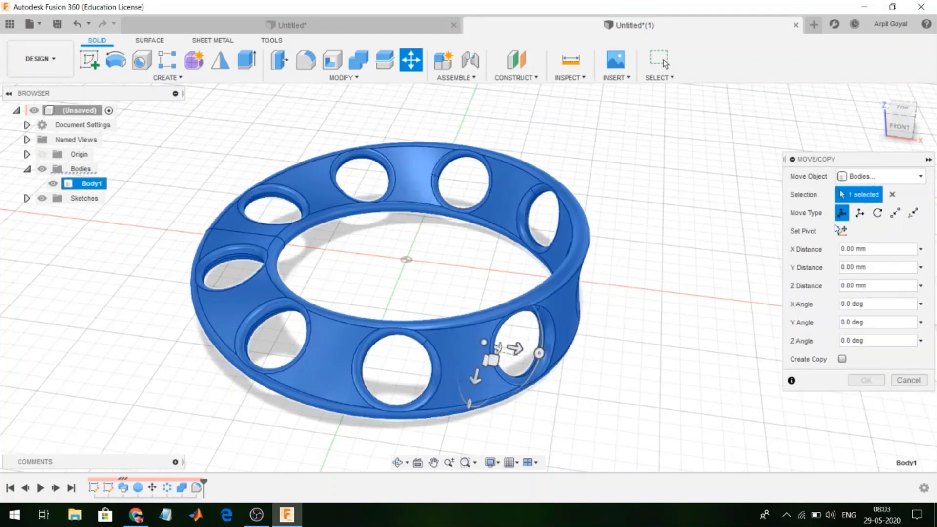
click(842, 230)
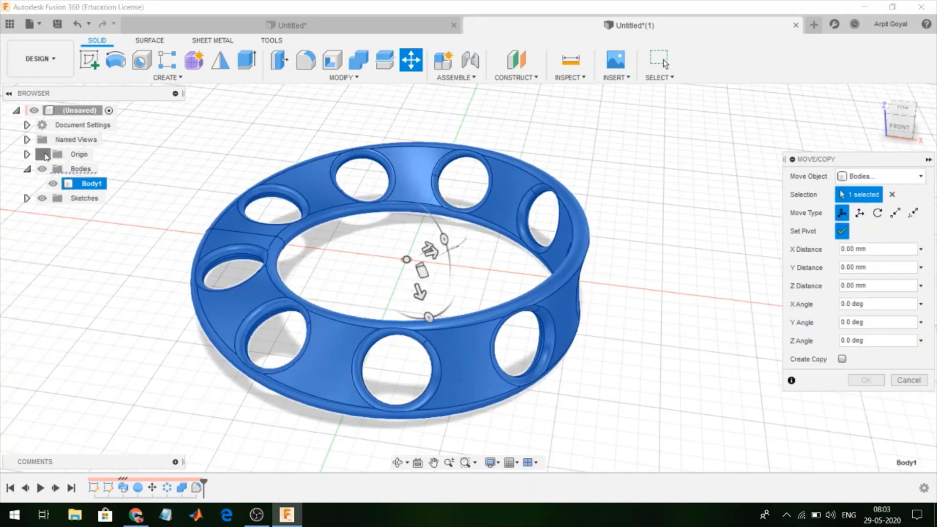
click(44, 155)
click(406, 260)
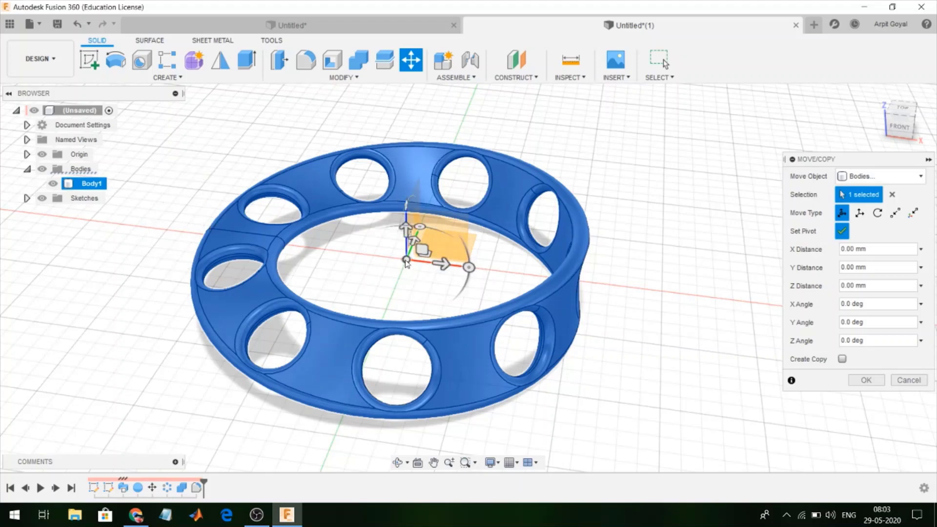
click(843, 231)
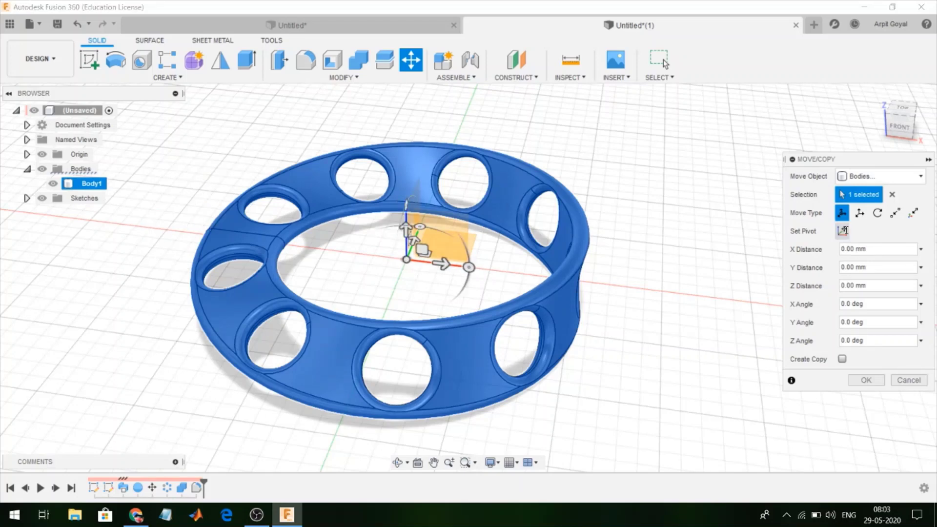
Create a copy of the ring body rotated by a Z Angle of -180 deg about the origin.
click(842, 359)
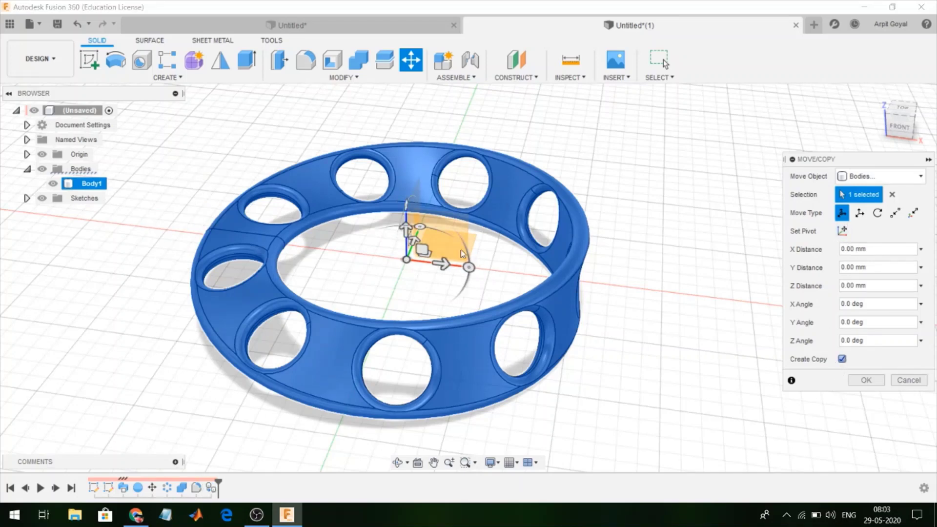
drag(420, 227, 374, 334)
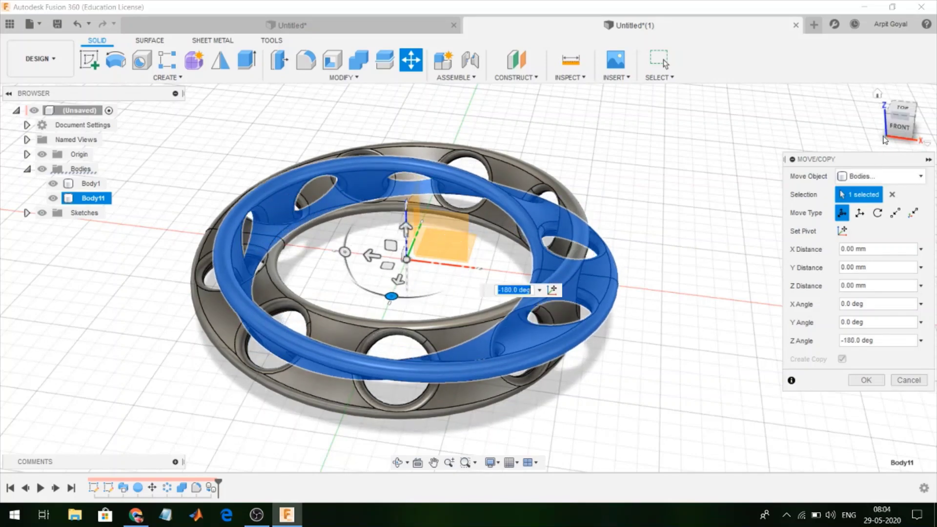
drag(899, 121, 879, 95)
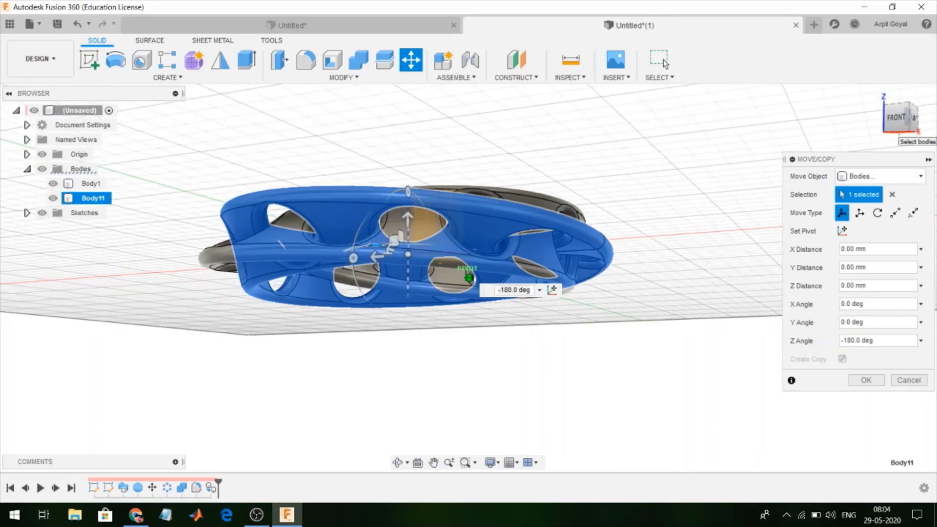
click(856, 382)
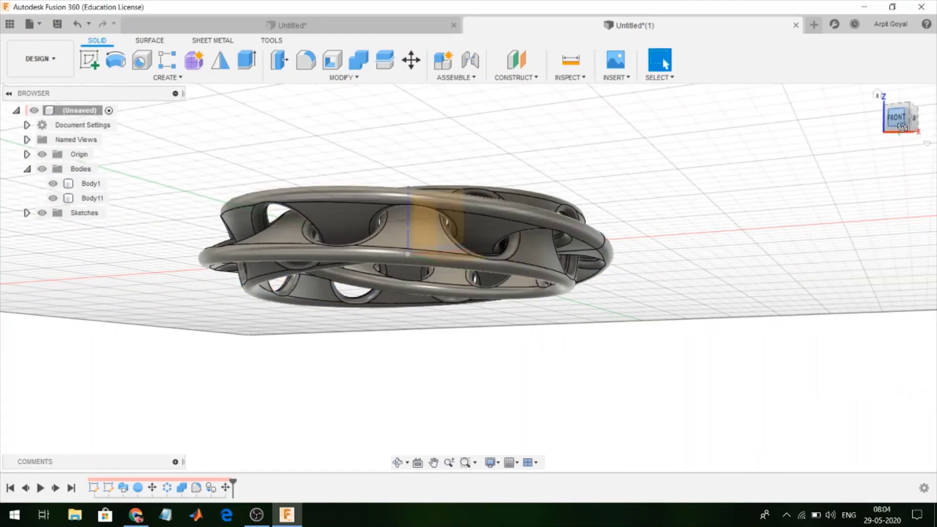
drag(899, 120, 210, 171)
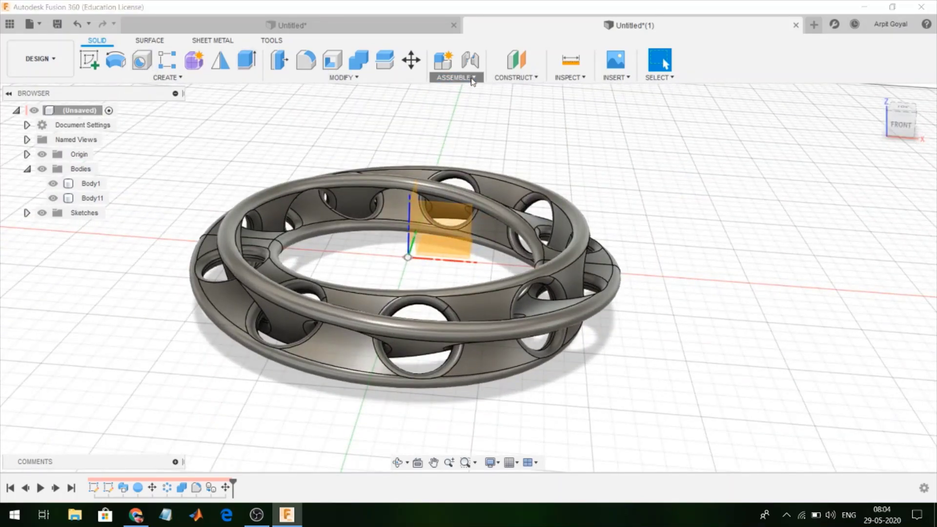
click(456, 77)
click(570, 77)
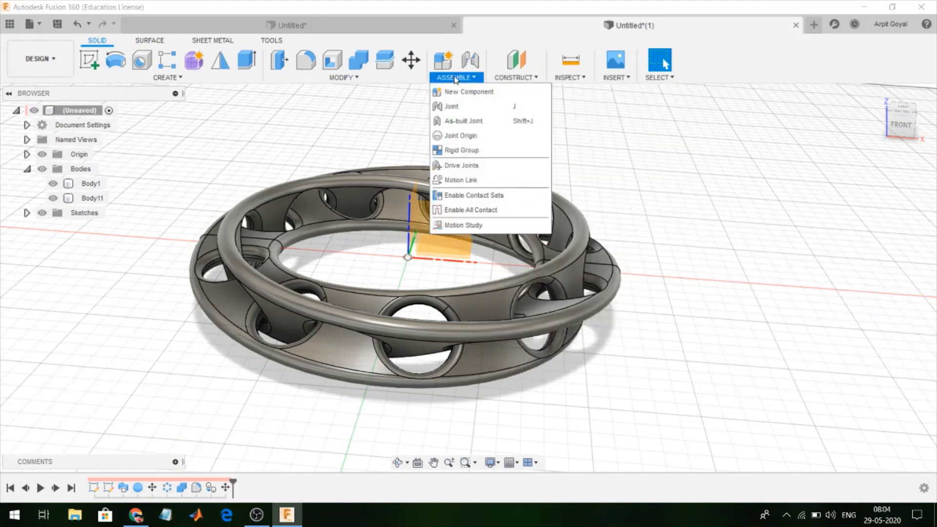
mouse_move(382, 78)
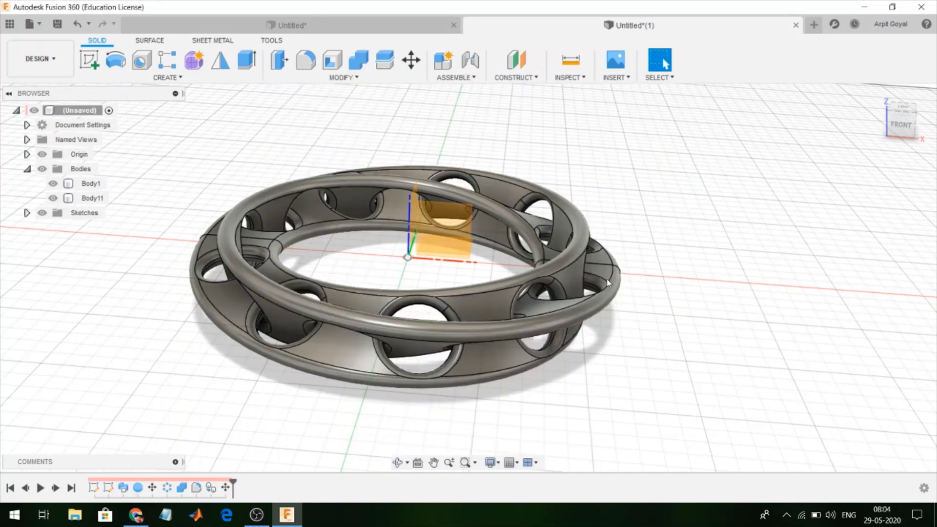
Apply the Paint - Enamel Glossy (Green) appearance to the copied ring body.
key(a)
scroll(730, 390, down, 5)
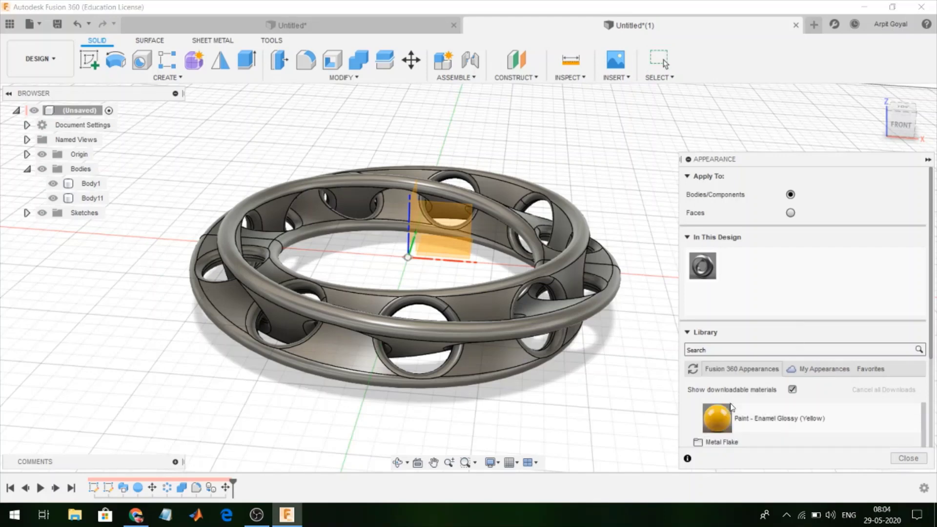
scroll(735, 380, up, 3)
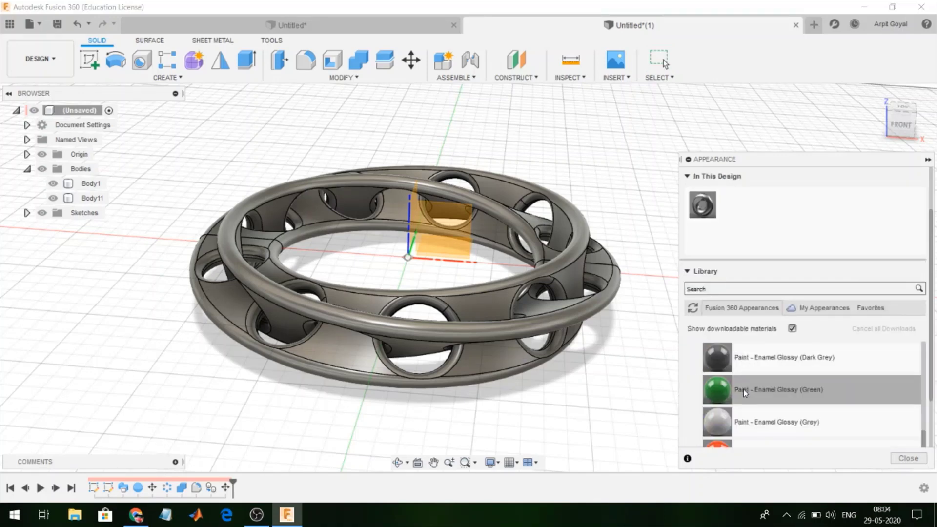
drag(743, 388, 518, 326)
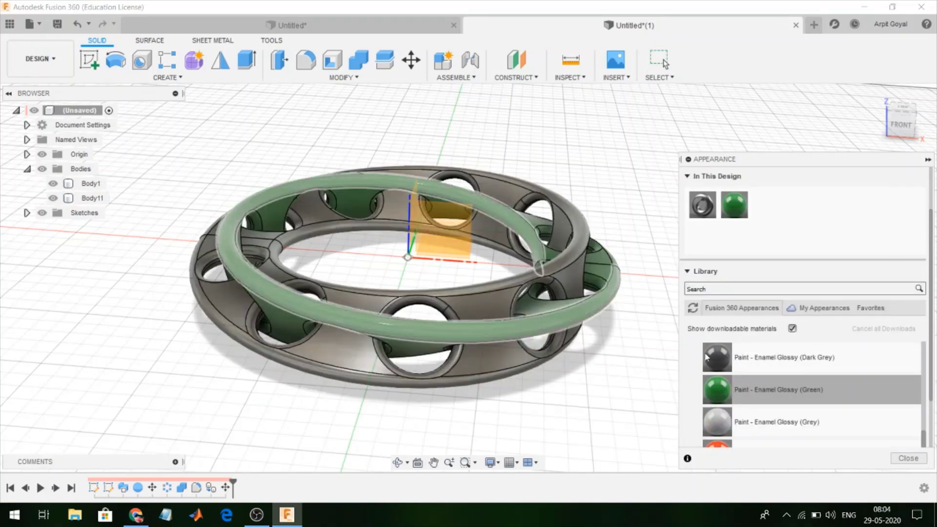
Apply the Paint - Enamel Glossy (Yellow) appearance to the original ring body and finish editing appearances.
scroll(801, 376, down, 3)
drag(724, 363, 505, 355)
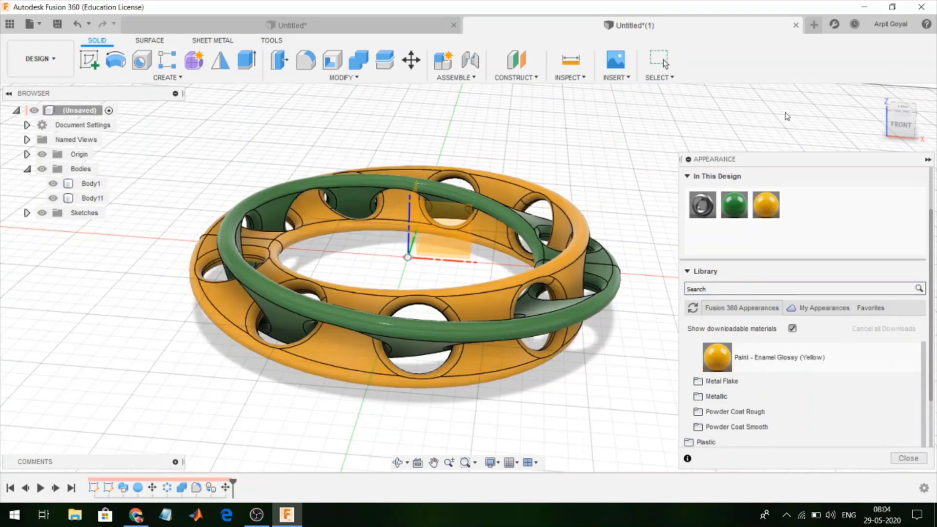
drag(902, 123, 914, 130)
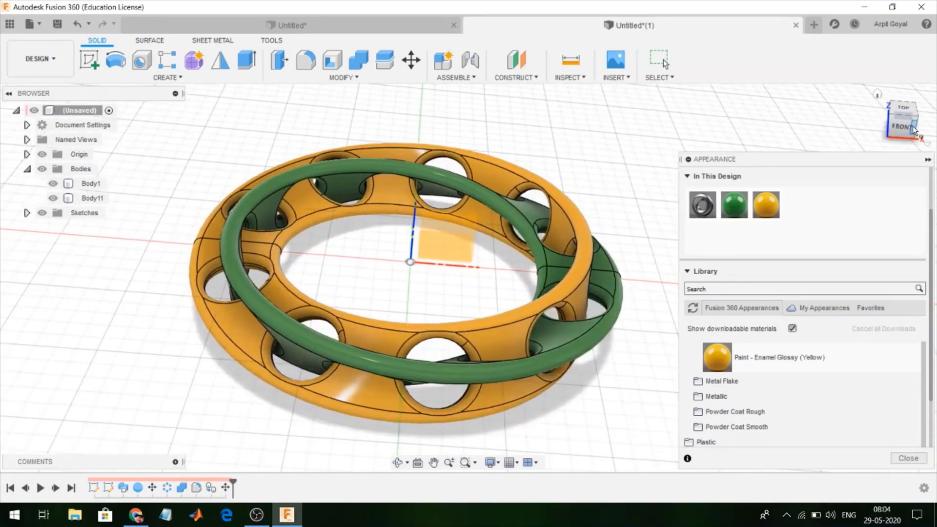
click(906, 458)
Bring up the Save dialog for the design and dismiss it without saving.
key(ctrl+s)
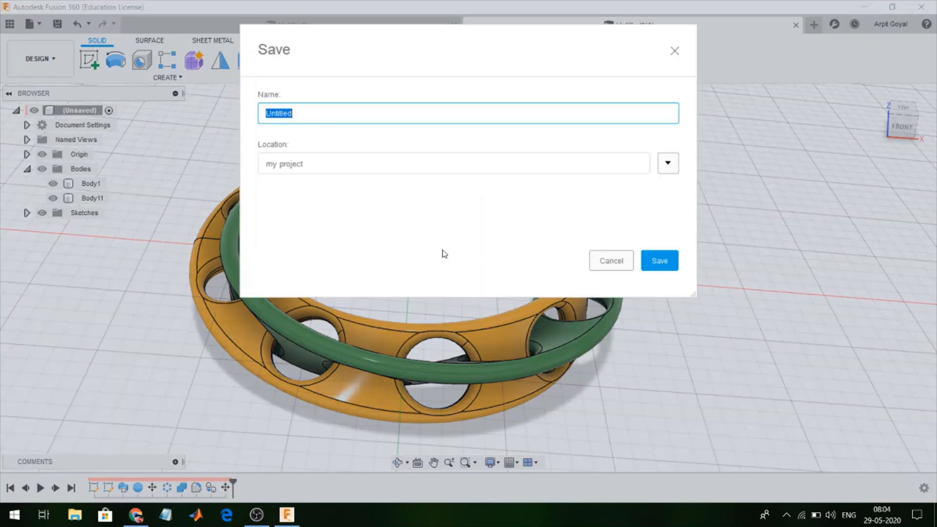
click(612, 261)
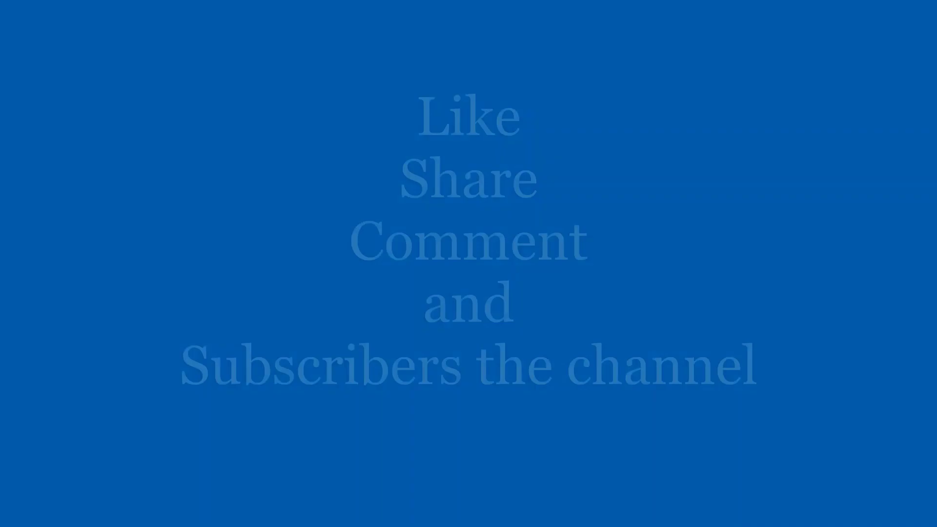